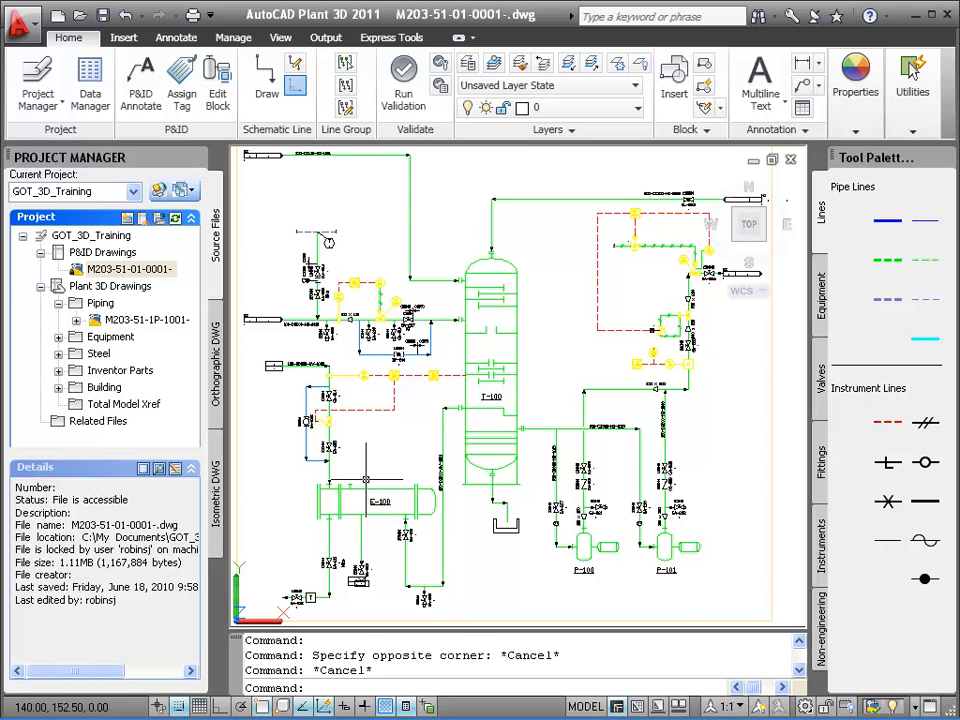
Draw a primary pipe line from the free top nozzle of exchanger E-100 up and across to the side of vessel T-100.
scroll(366, 480, up, 2)
scroll(366, 480, up, 2)
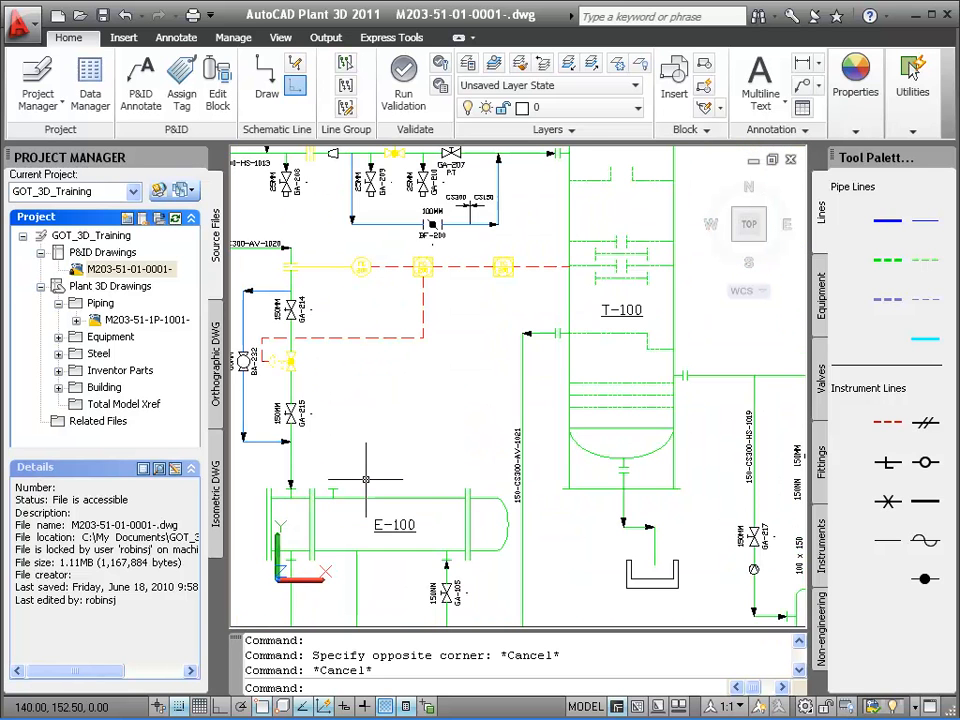
scroll(366, 480, up, 2)
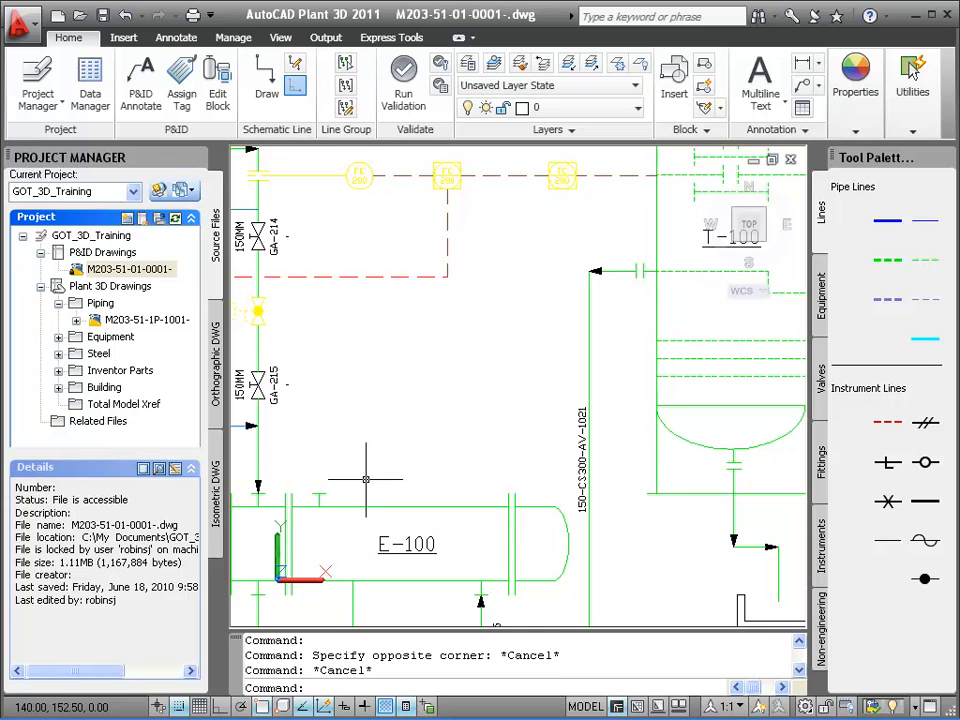
click(897, 219)
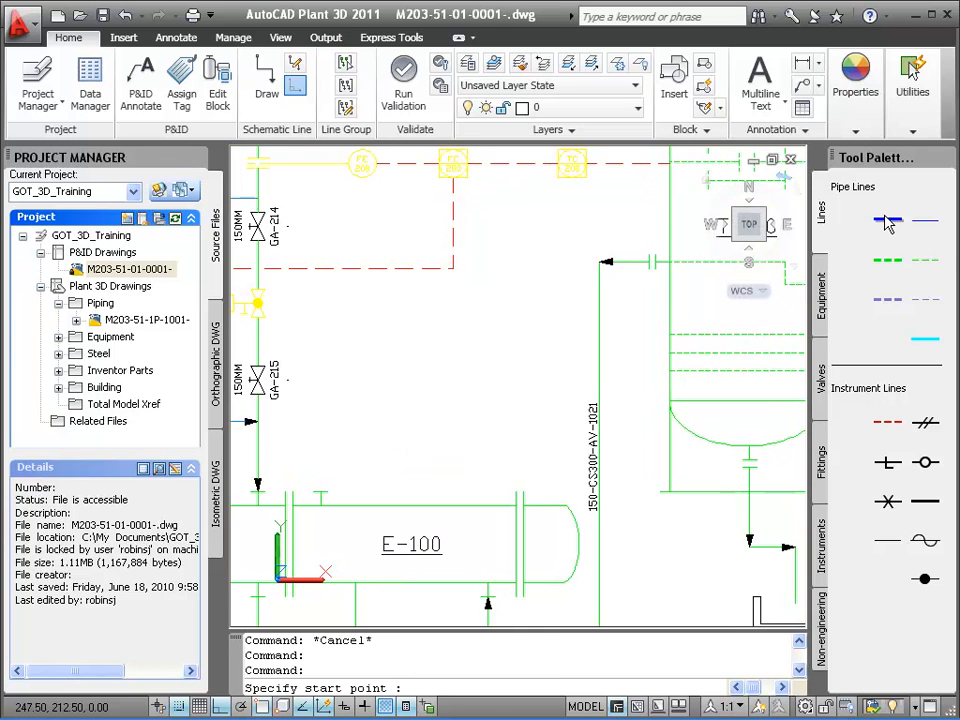
click(320, 491)
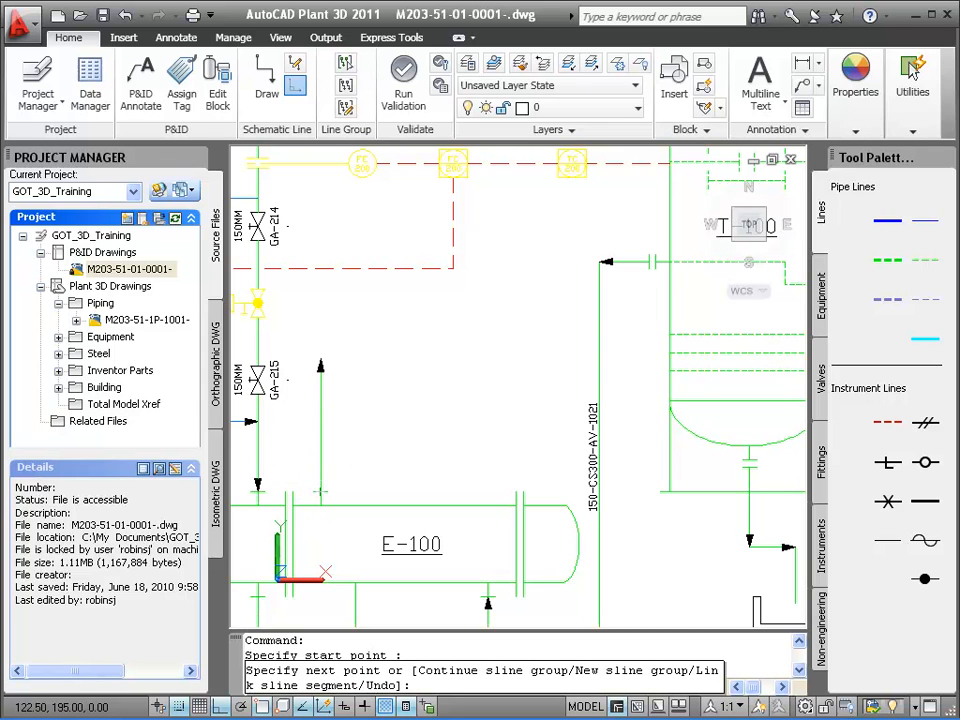
click(320, 345)
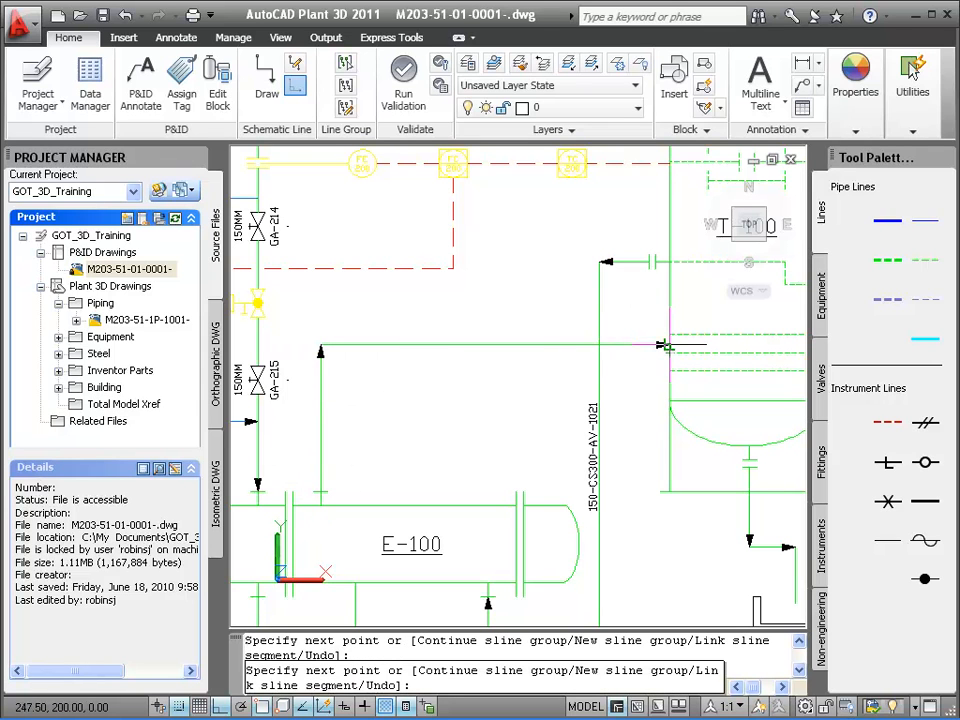
click(652, 345)
key(Return)
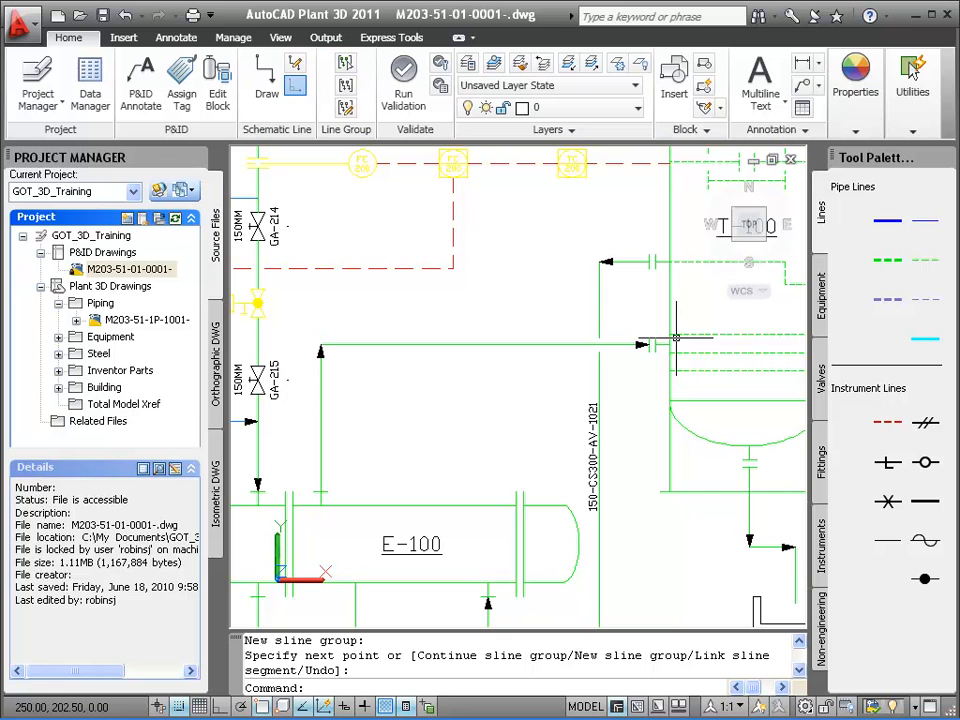
Begin a tag for the new pipe line with size 8 and service FF - Flushing Fluid.
click(487, 345)
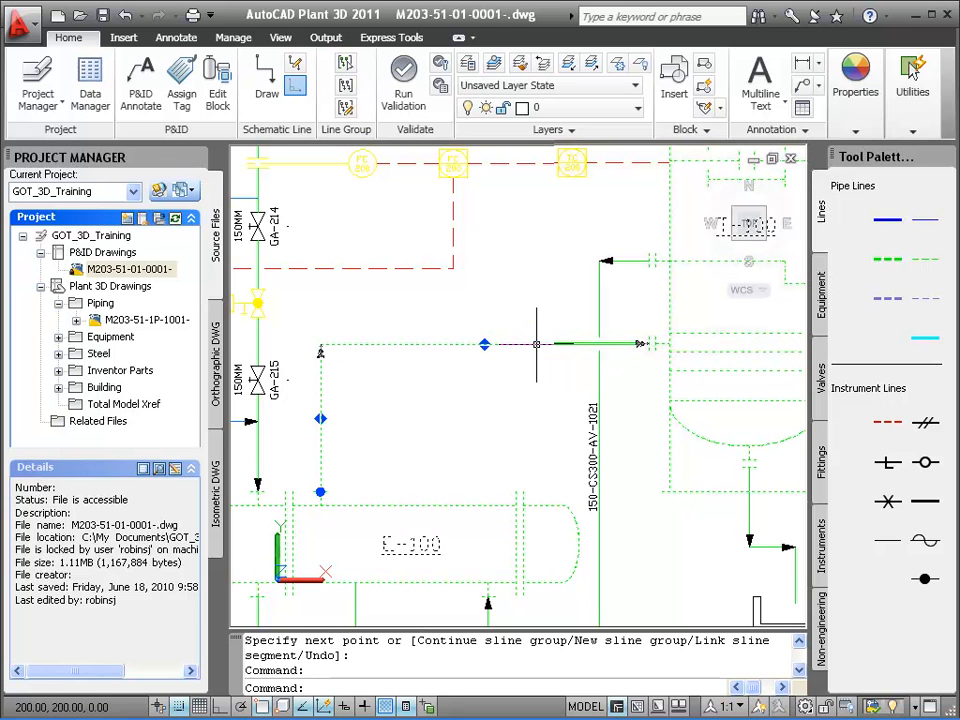
click(183, 97)
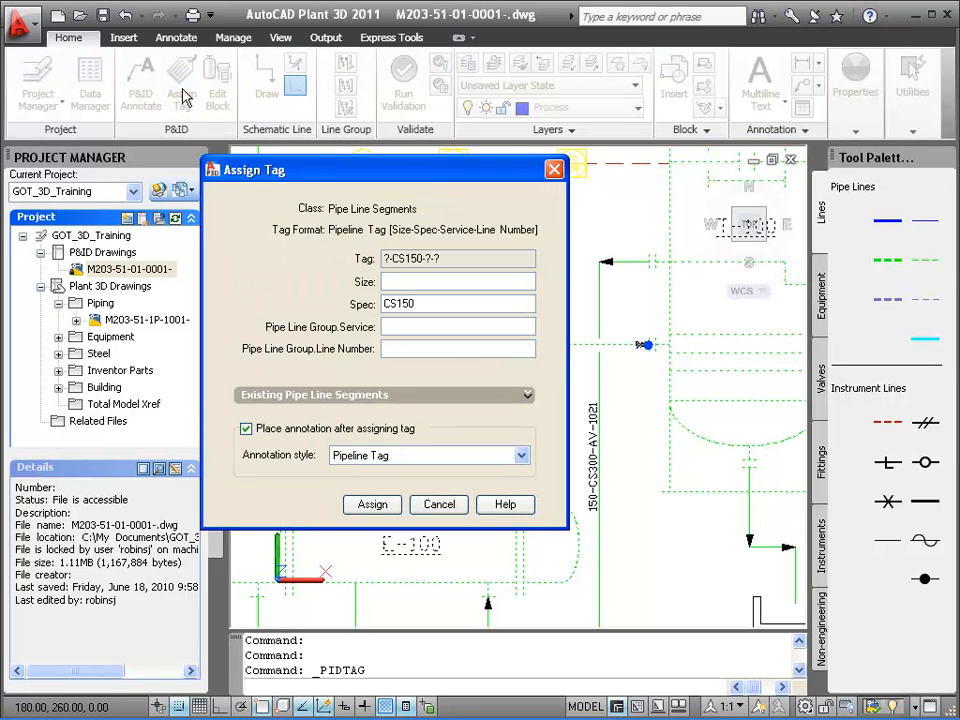
click(410, 283)
click(394, 299)
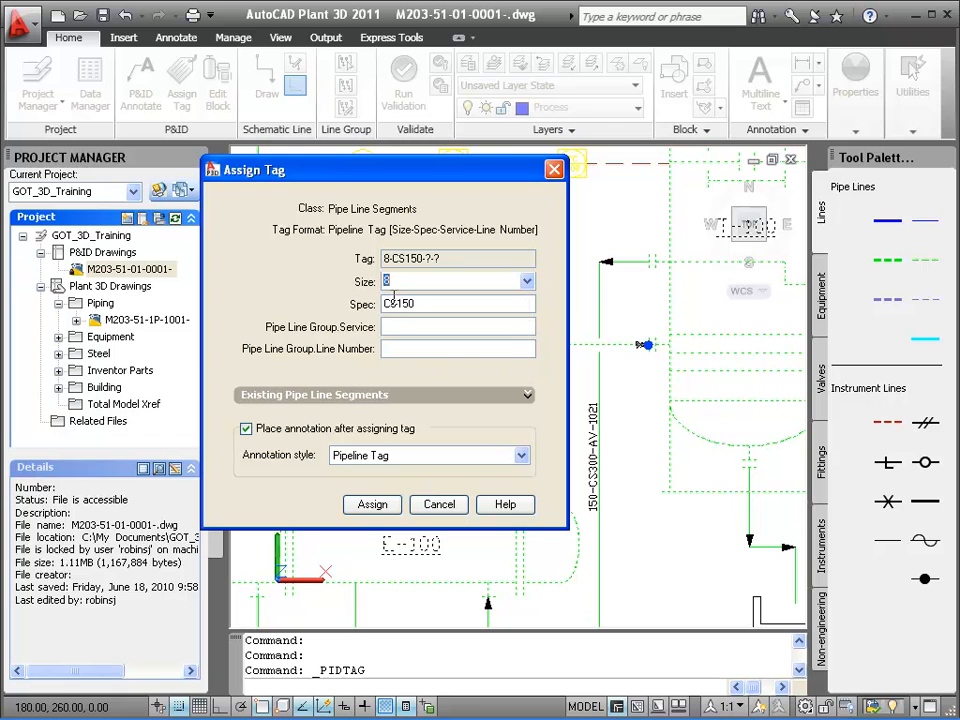
click(383, 330)
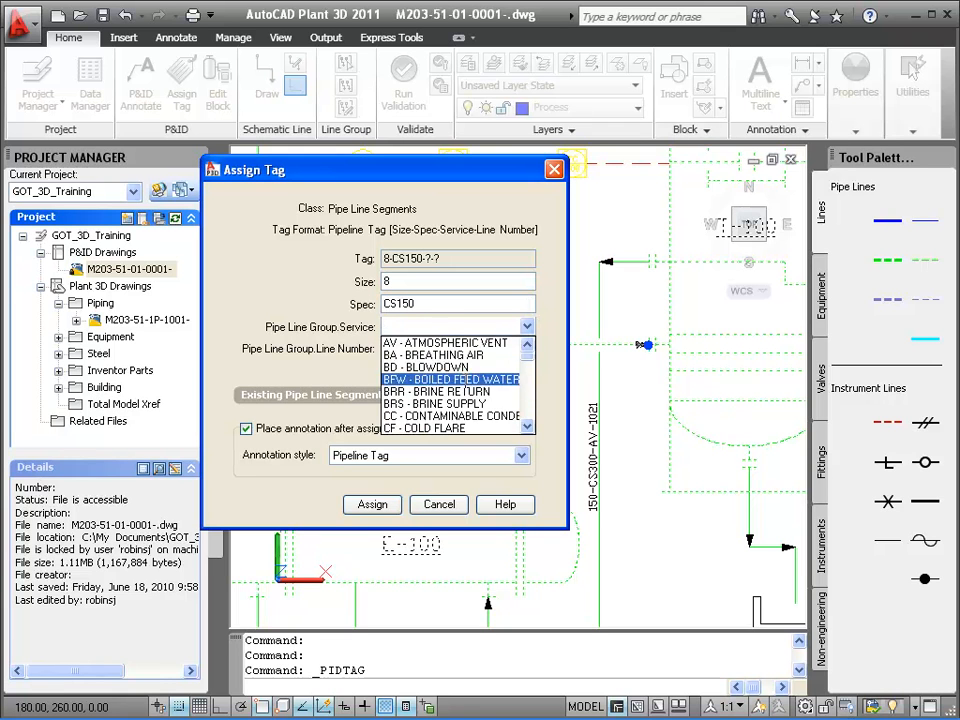
click(532, 410)
click(532, 410)
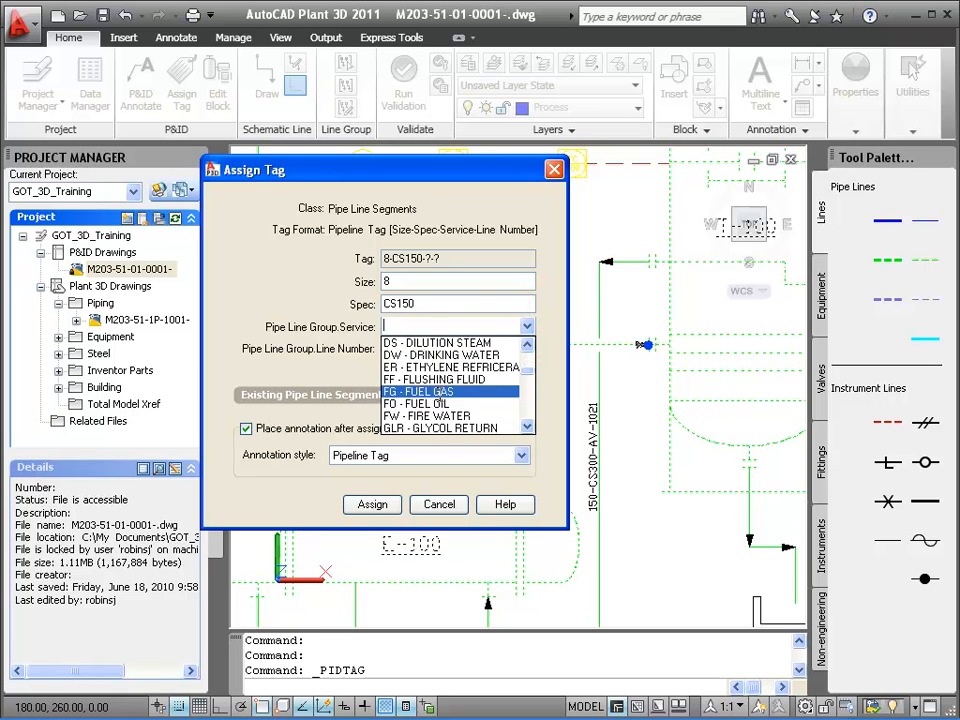
click(403, 390)
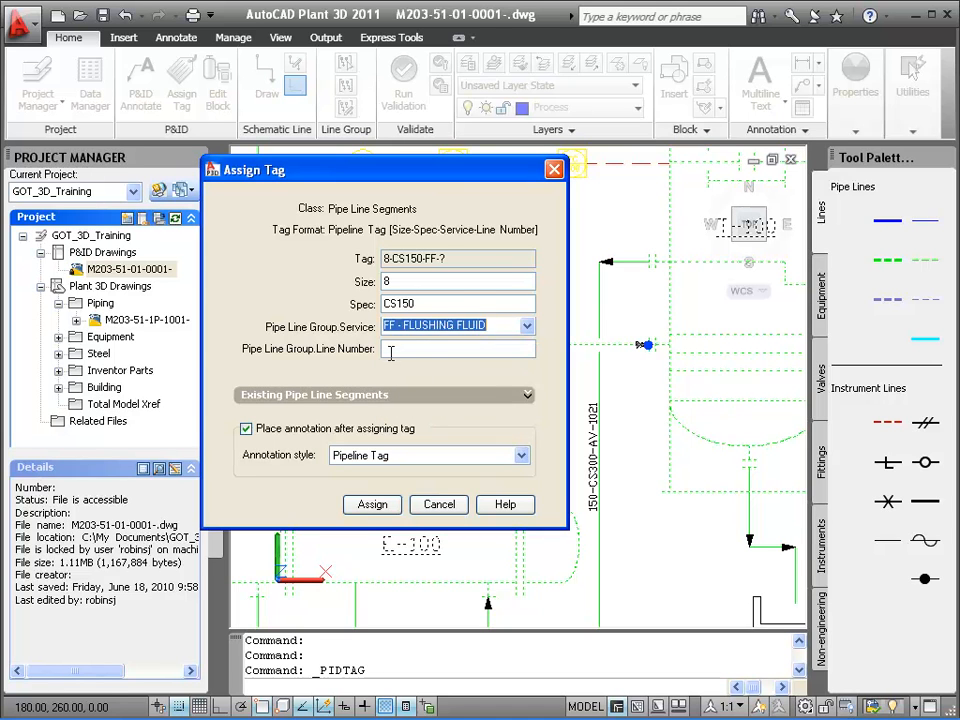
Set the line number to 4500, assign the tag, and place its annotation beside the line's vertical run.
click(391, 350)
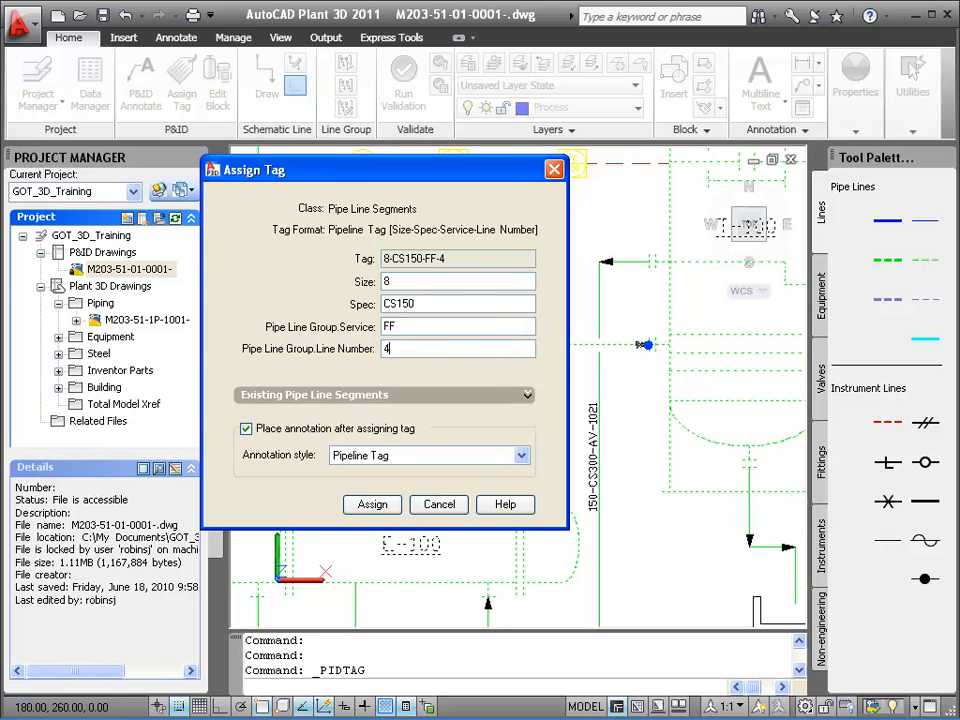
click(372, 504)
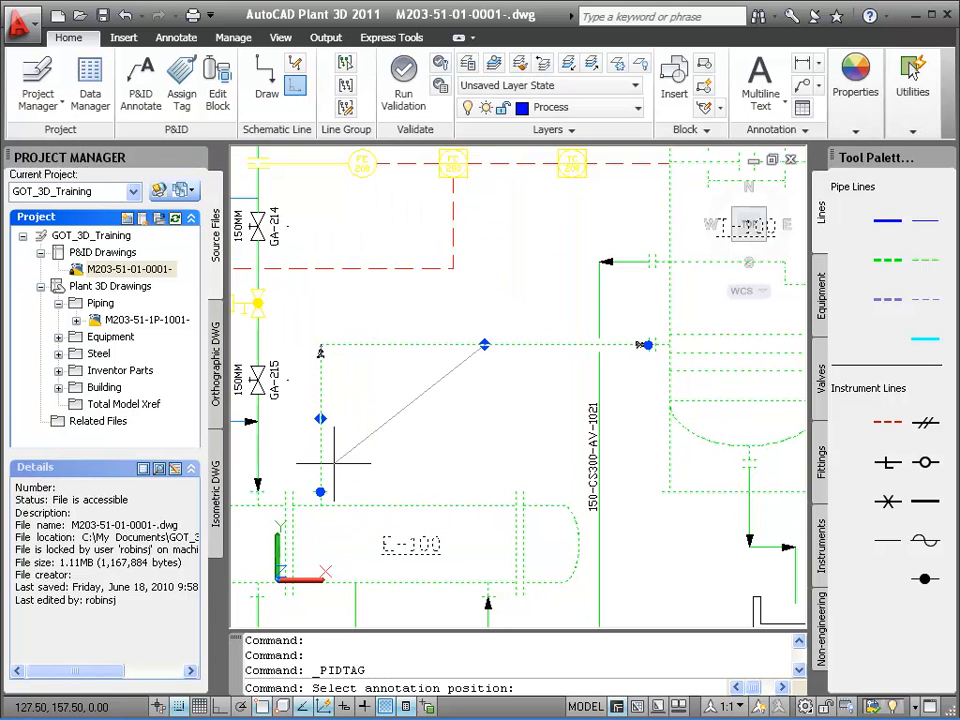
click(293, 432)
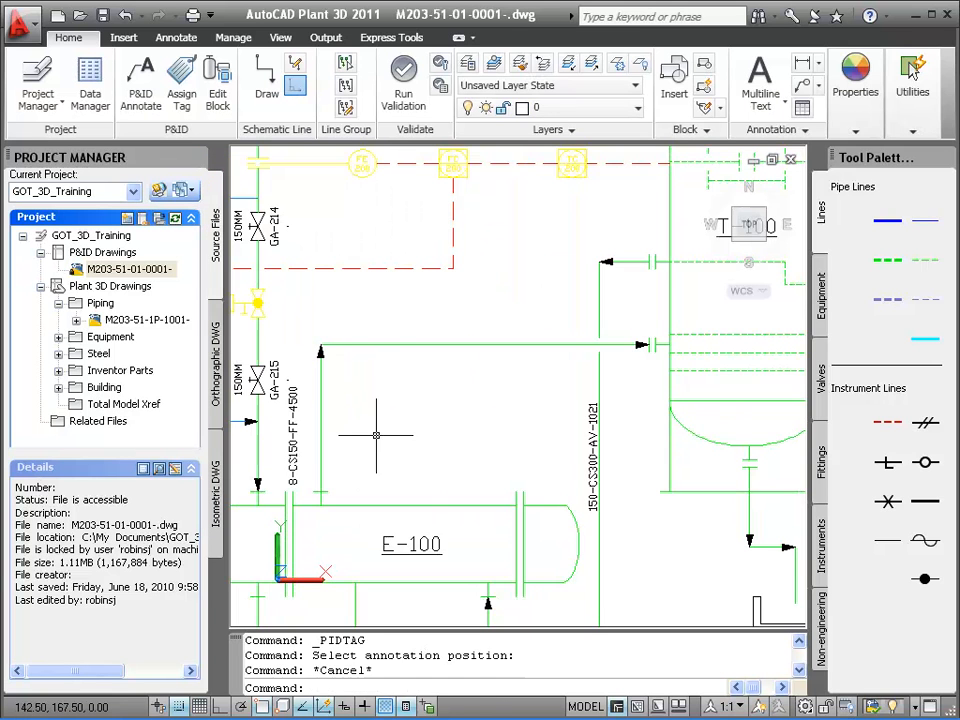
key(Return)
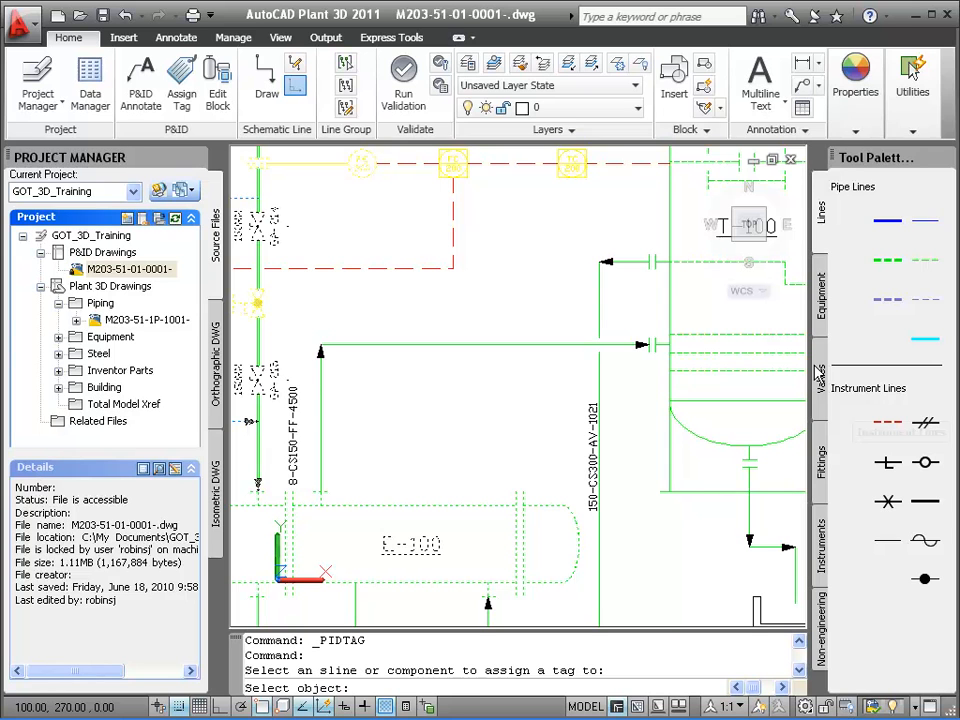
Insert a gate valve on the horizontal run of the new line between E-100 and T-100.
click(819, 378)
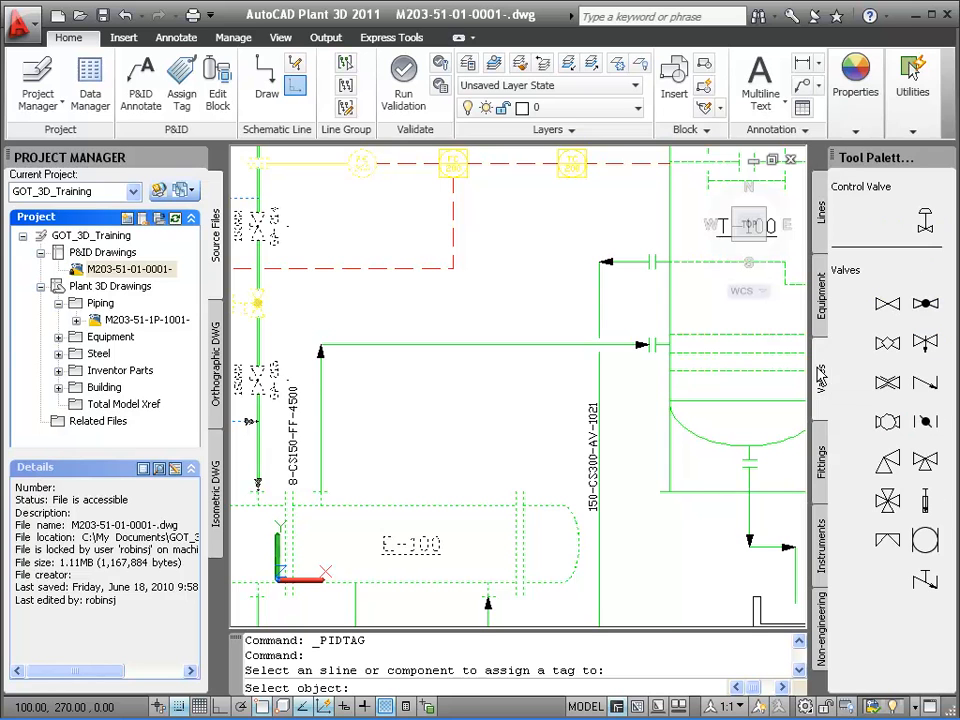
click(882, 305)
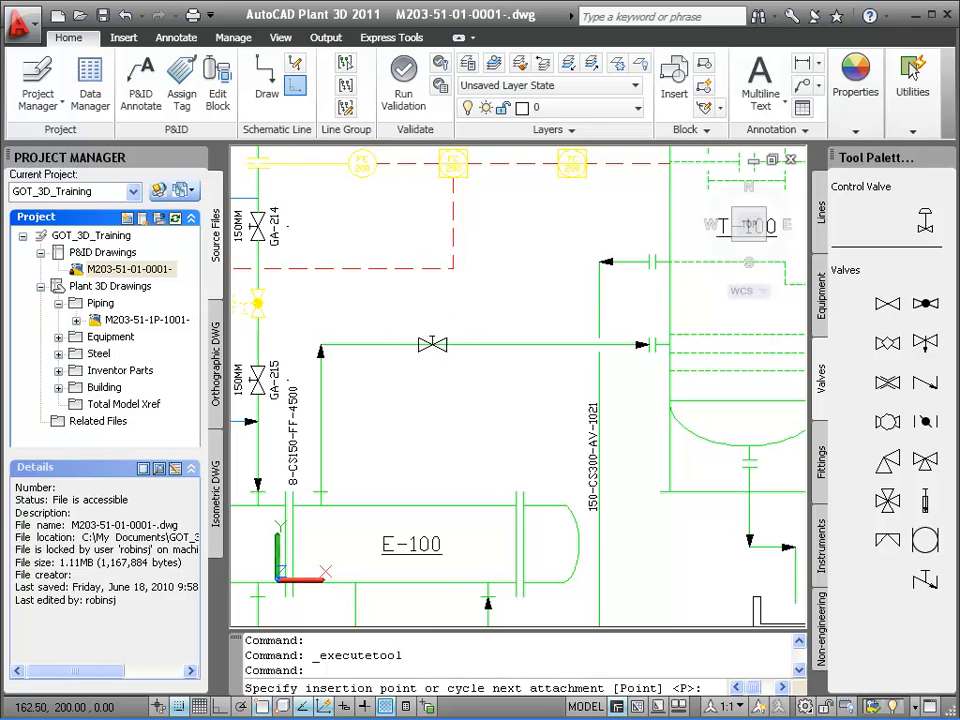
click(432, 345)
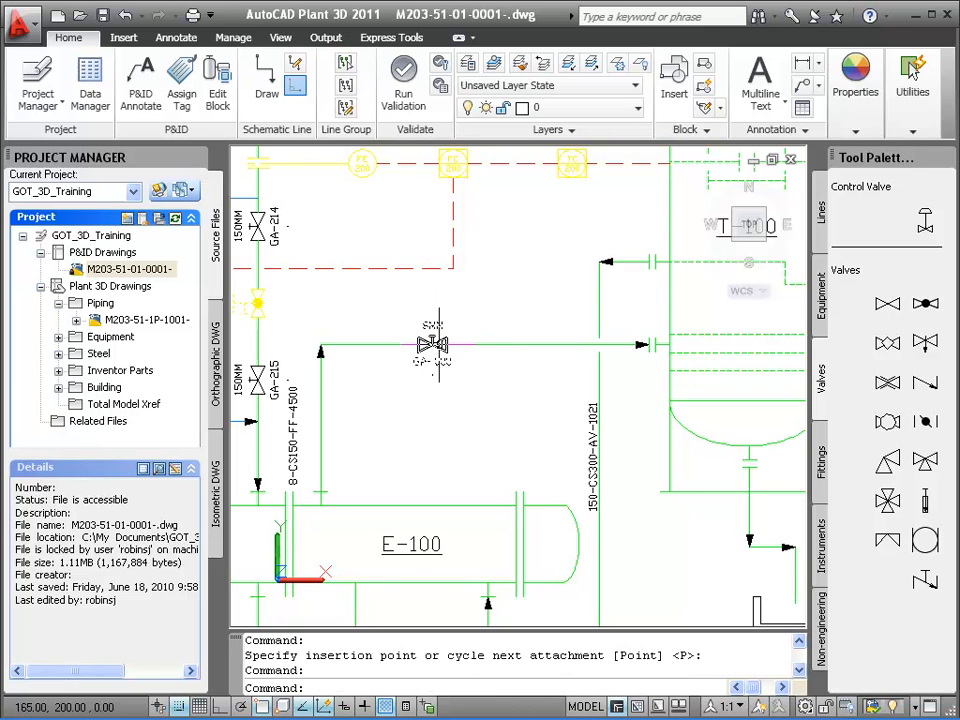
Assign the gate valve the number 340 without placing an additional annotation.
click(432, 345)
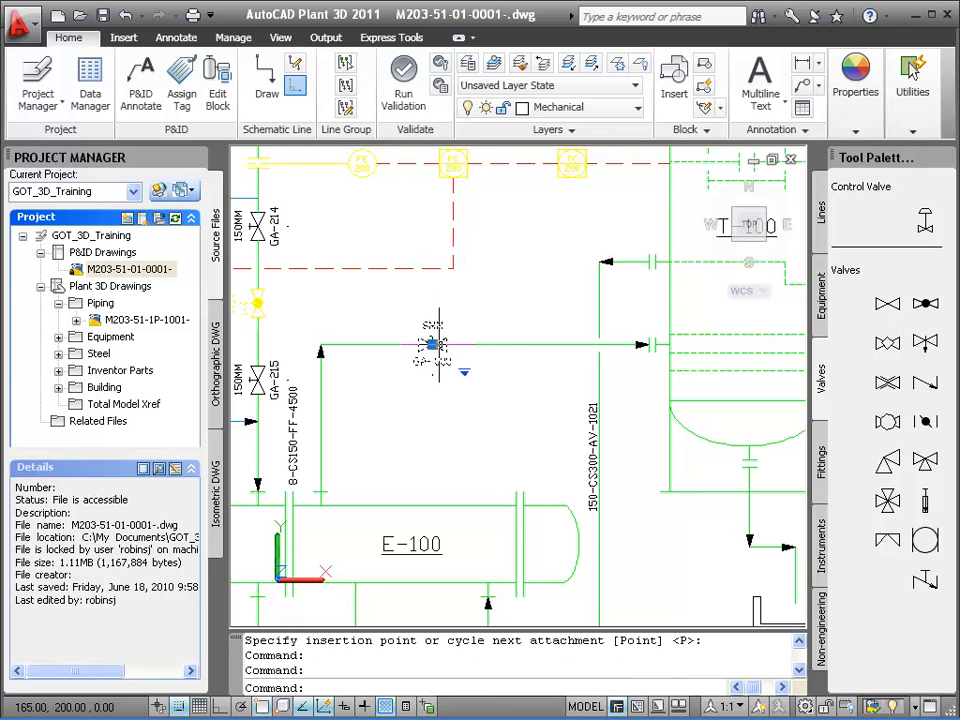
click(182, 85)
key(Tab)
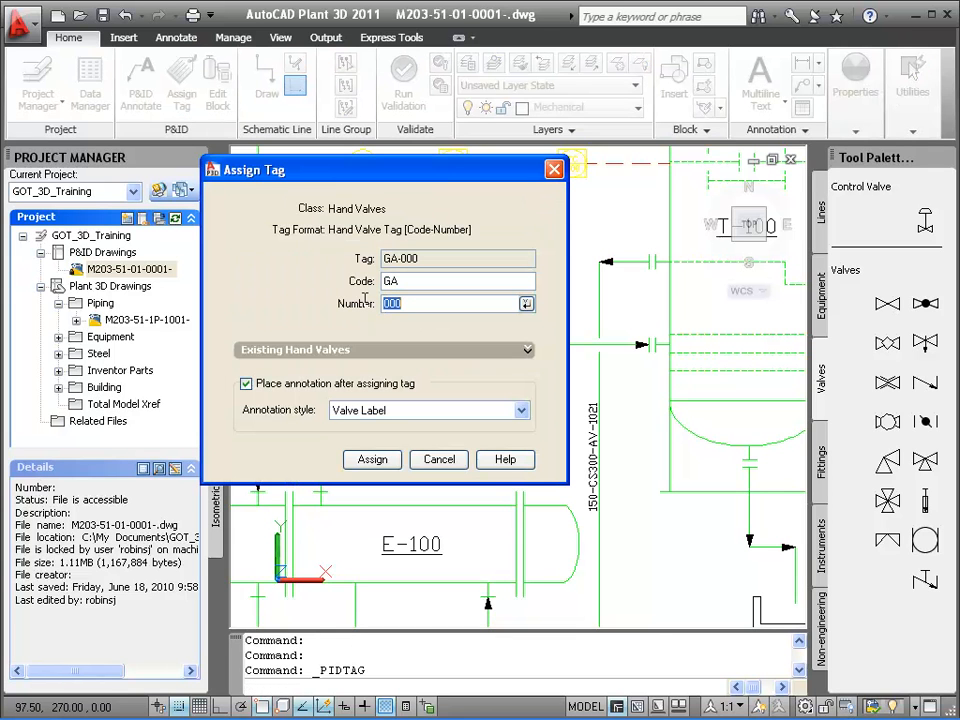
text(340)
click(246, 384)
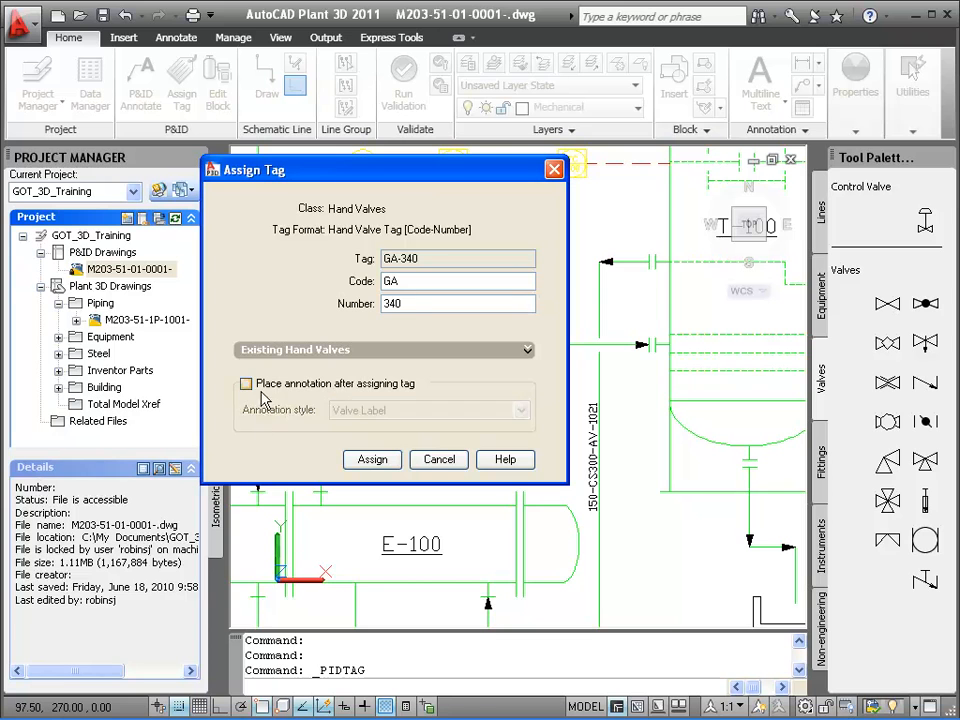
click(368, 459)
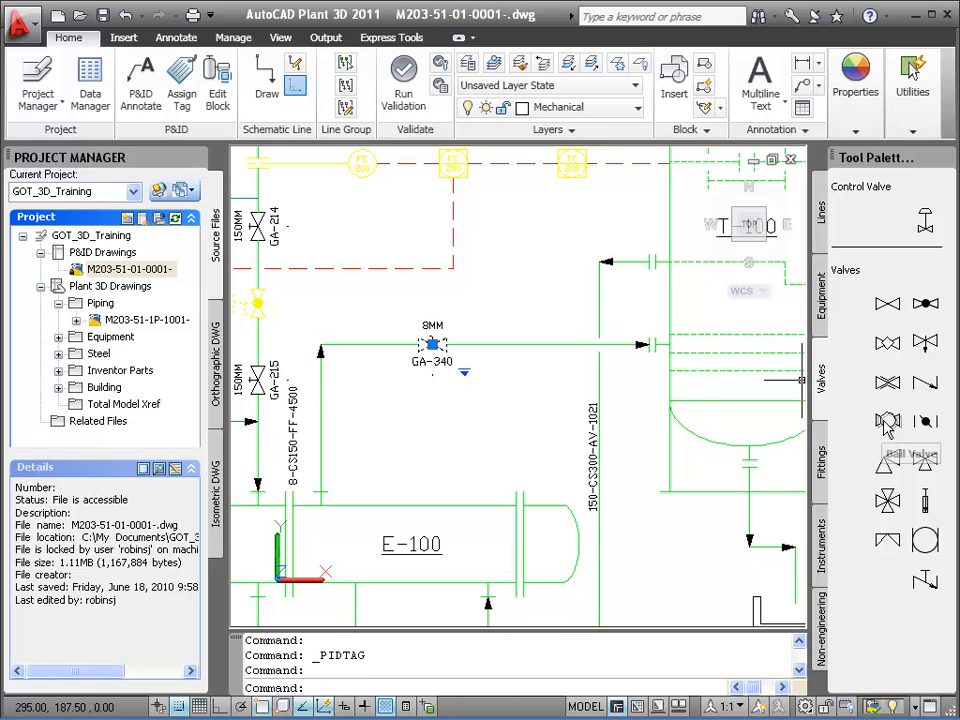
Insert a ball valve on the horizontal run downstream of gate valve GA-340.
click(887, 380)
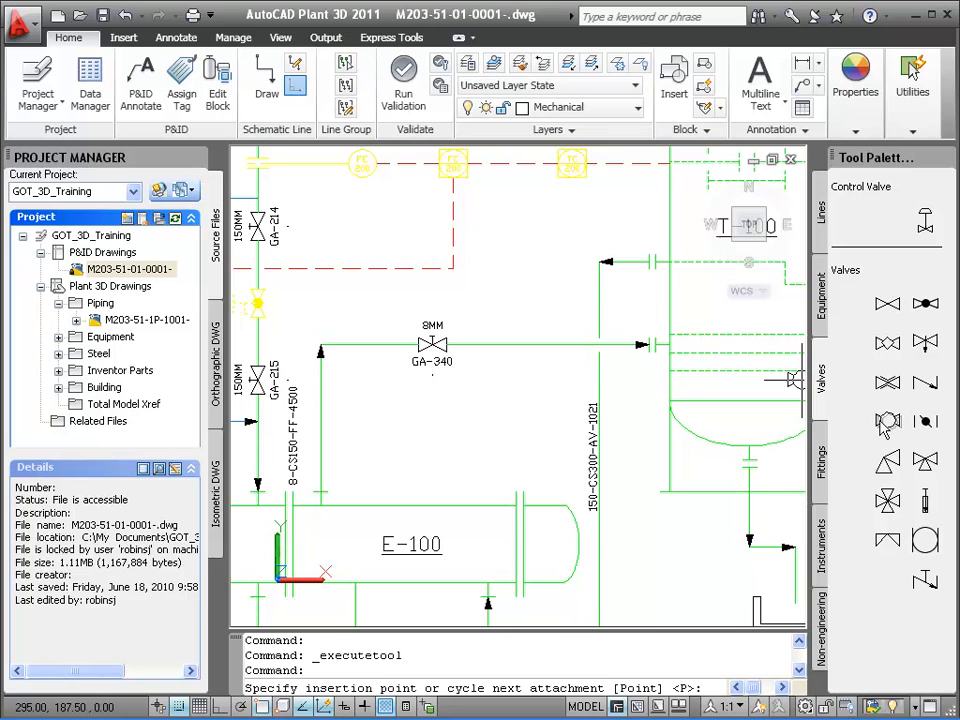
click(522, 344)
click(524, 344)
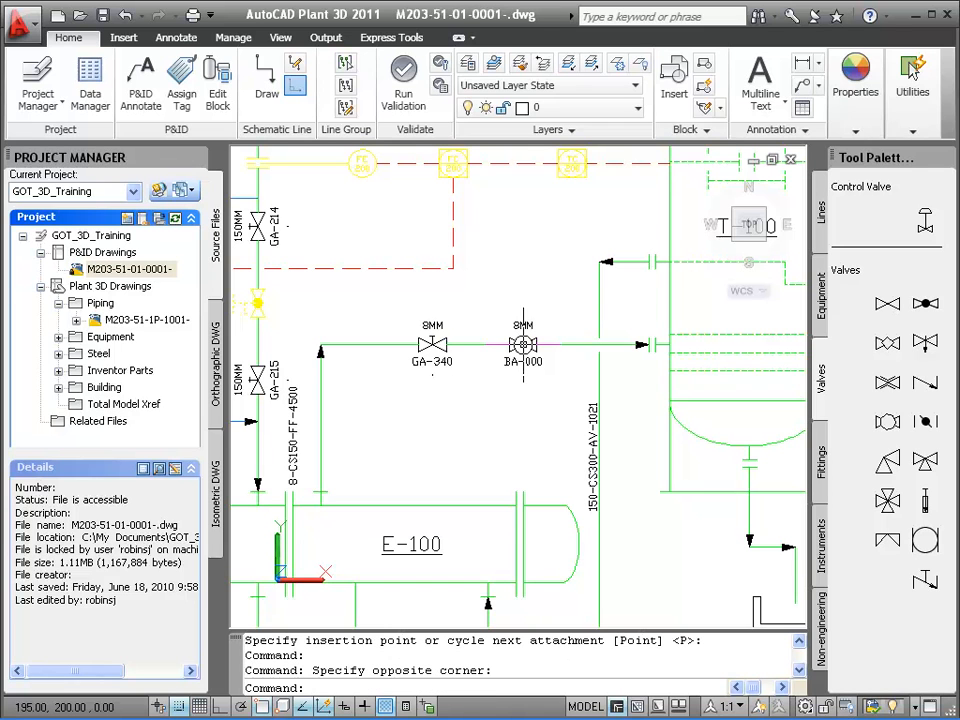
Assign the ball valve a tag with the number 350.
click(522, 344)
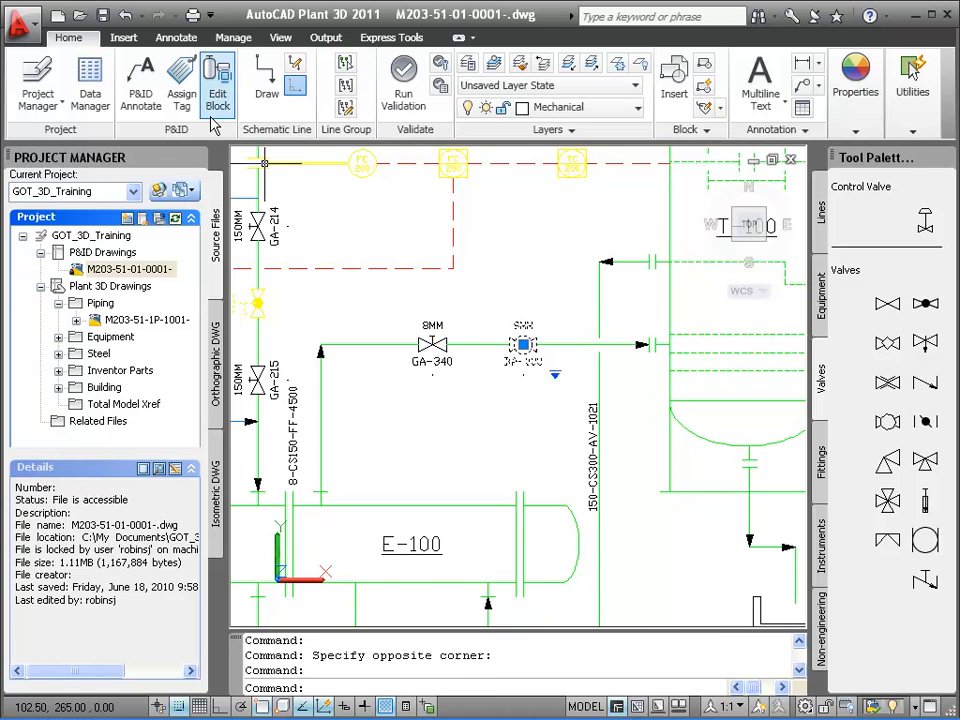
click(182, 97)
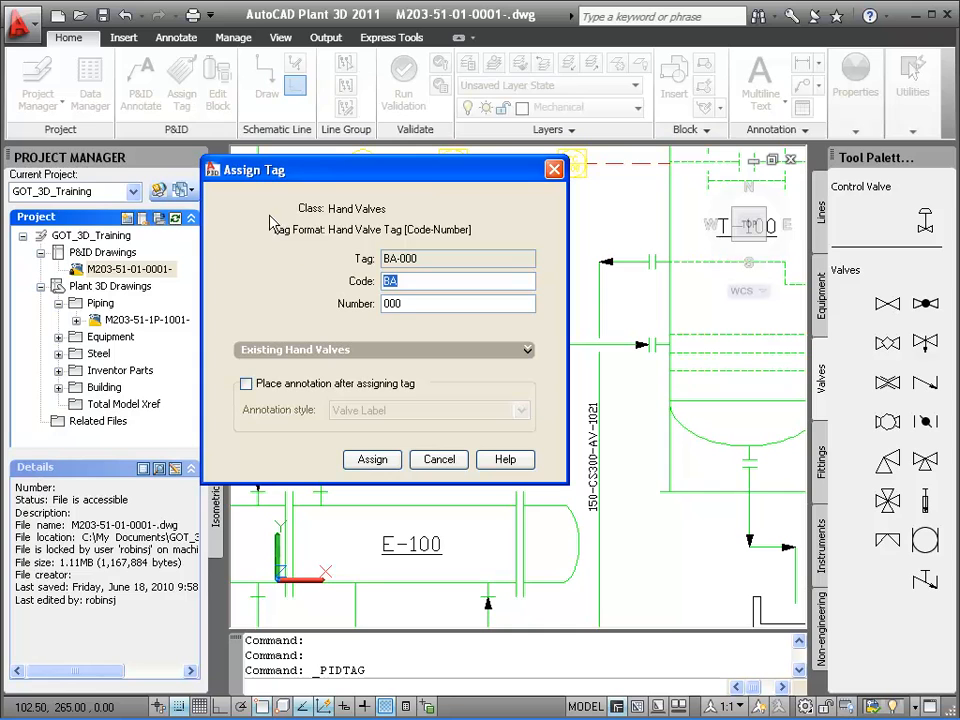
click(401, 302)
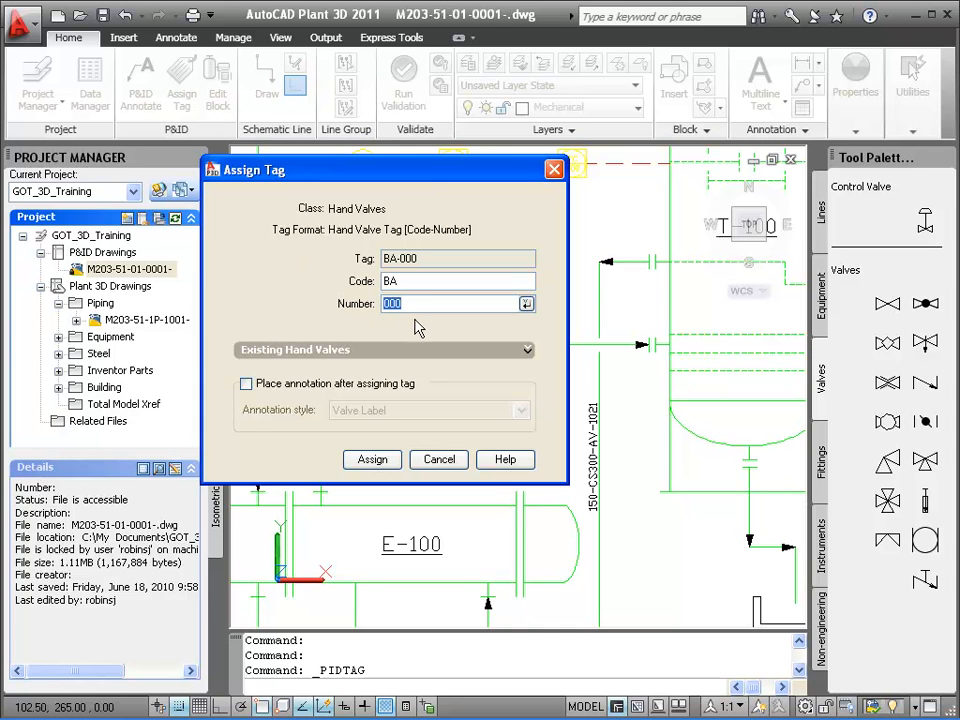
text(350)
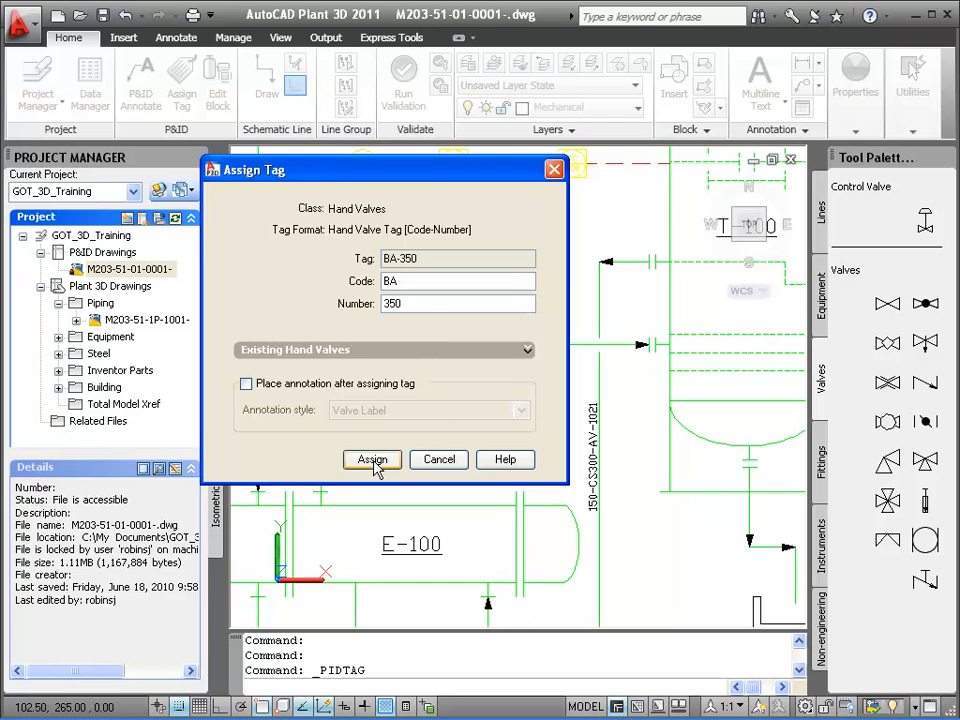
click(372, 460)
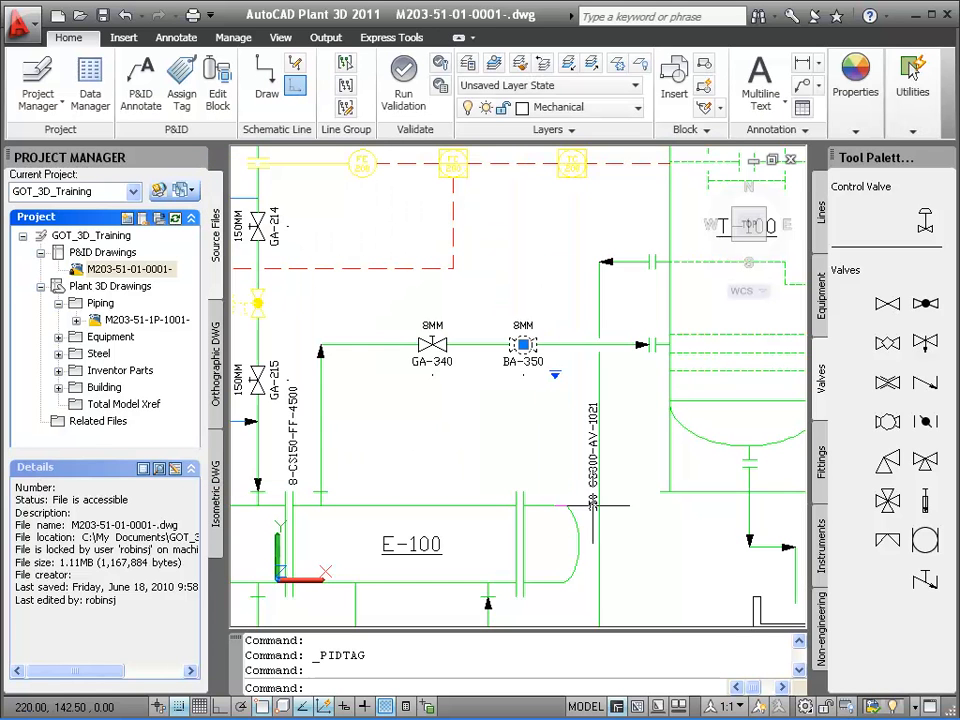
Switch to the 3D Piping workspace and open the P&ID Line List in the piping model M203-51-1P-1001-.
click(806, 706)
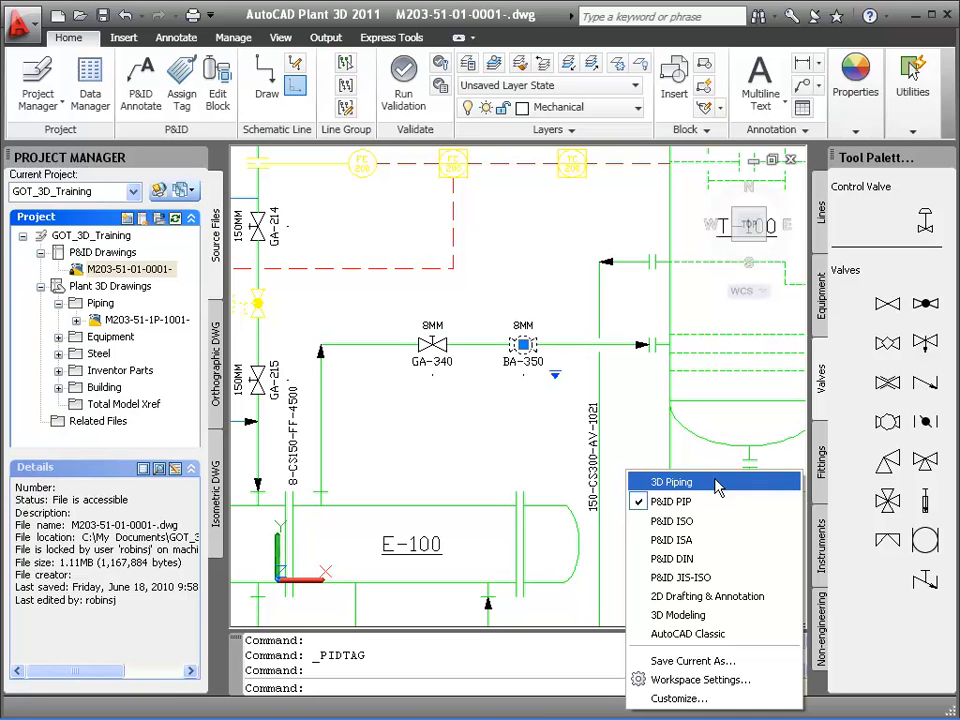
click(717, 487)
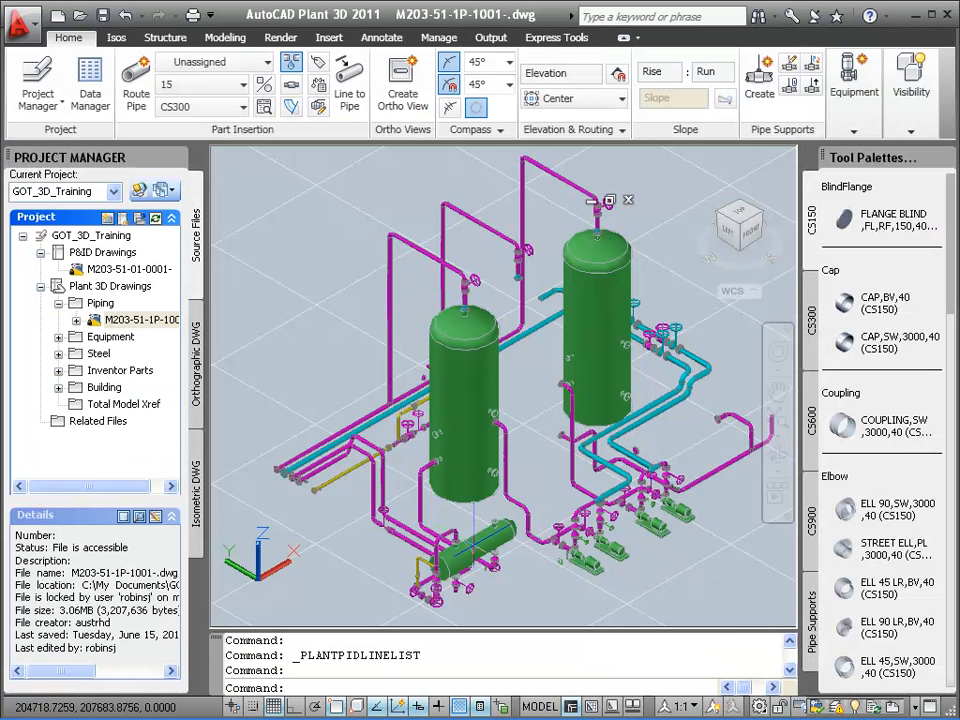
scroll(478, 450, up, 3)
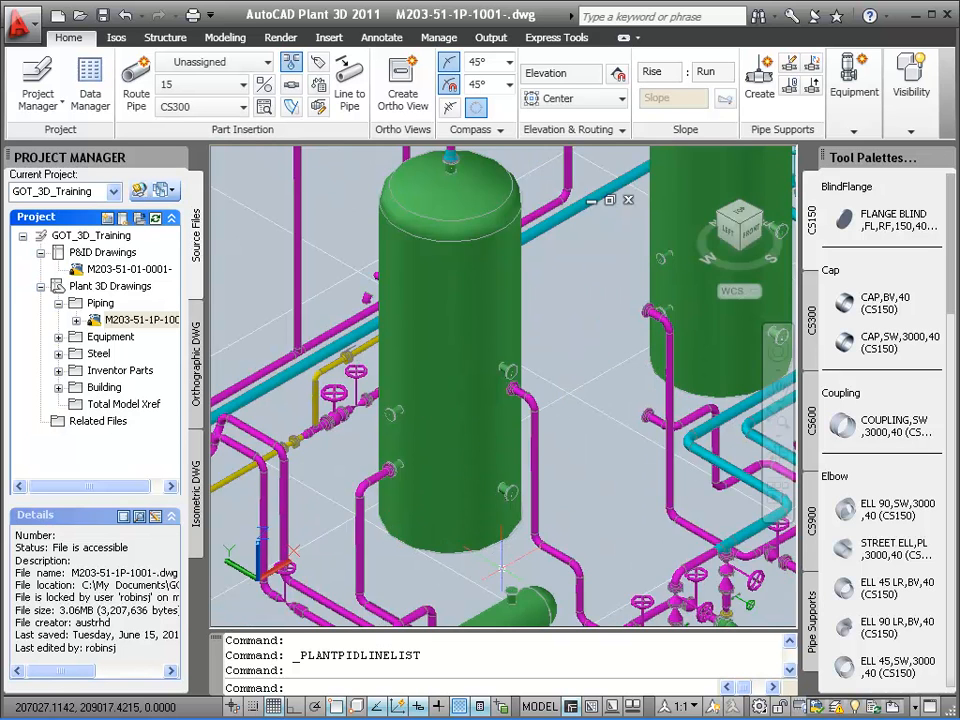
scroll(500, 567, up, 1)
middle_drag(510, 568, 528, 421)
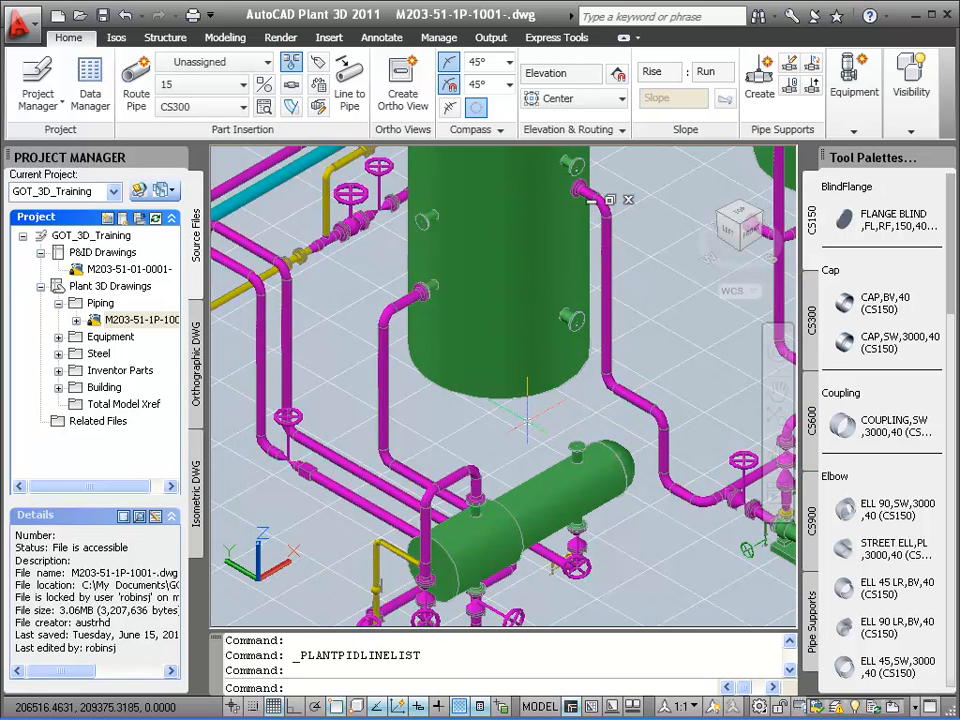
click(318, 88)
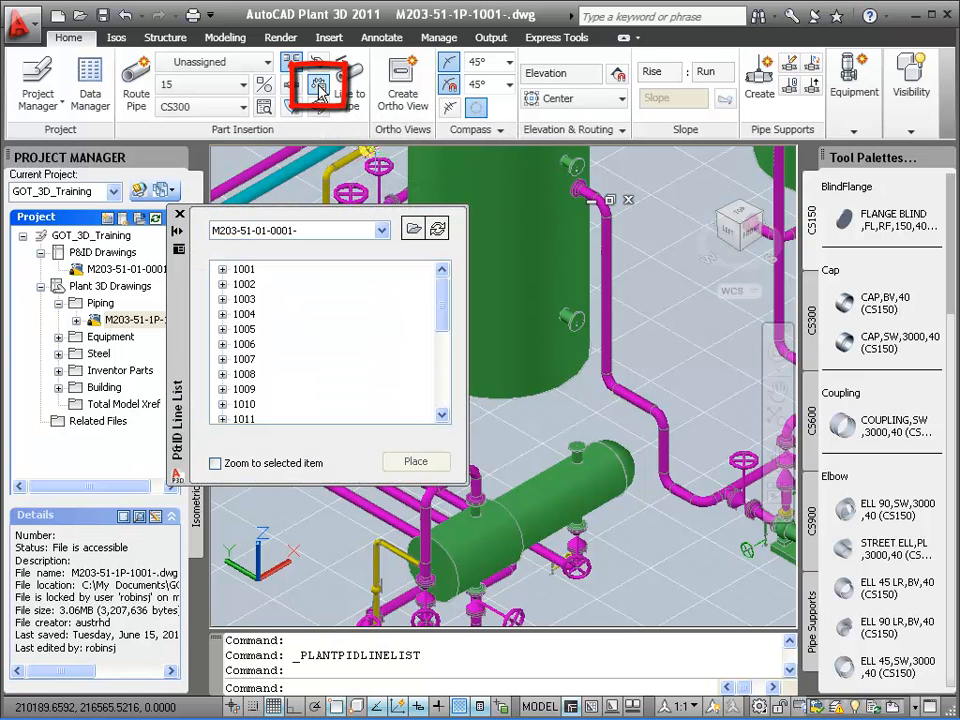
Expand line group 4500 and its line 8-CS150-FF-4500 in the P&ID Line List to show the valves.
drag(444, 321, 444, 405)
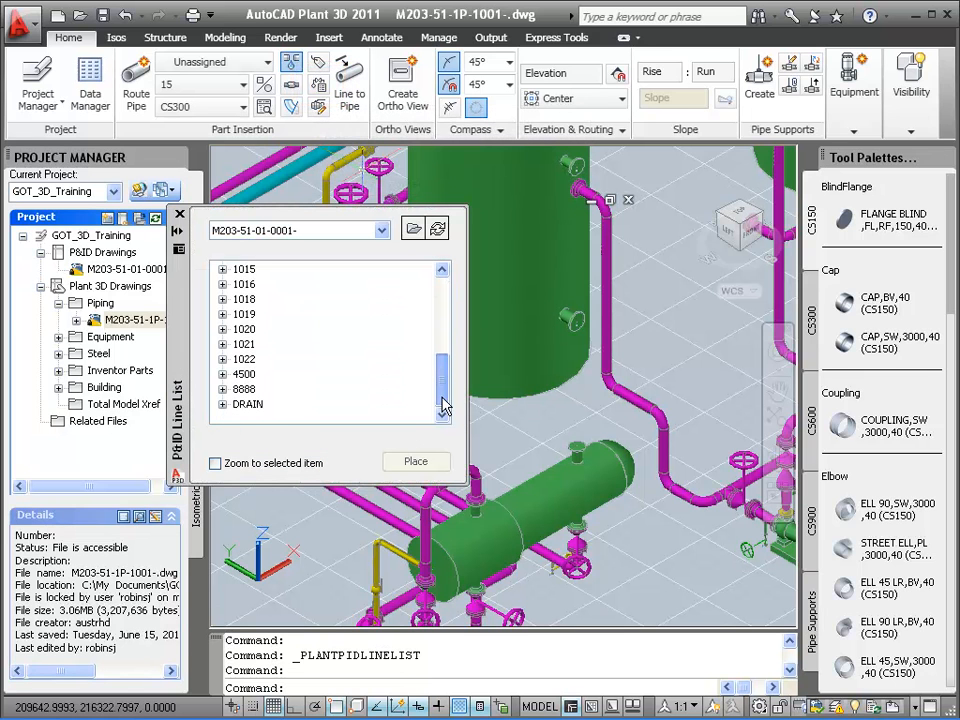
click(247, 377)
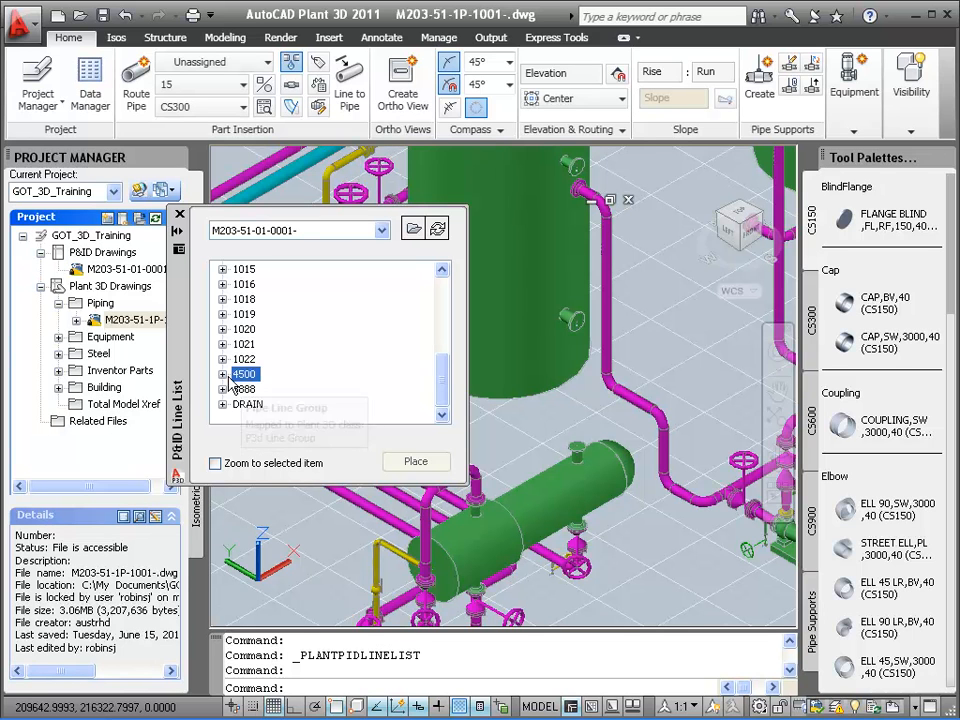
double_click(247, 377)
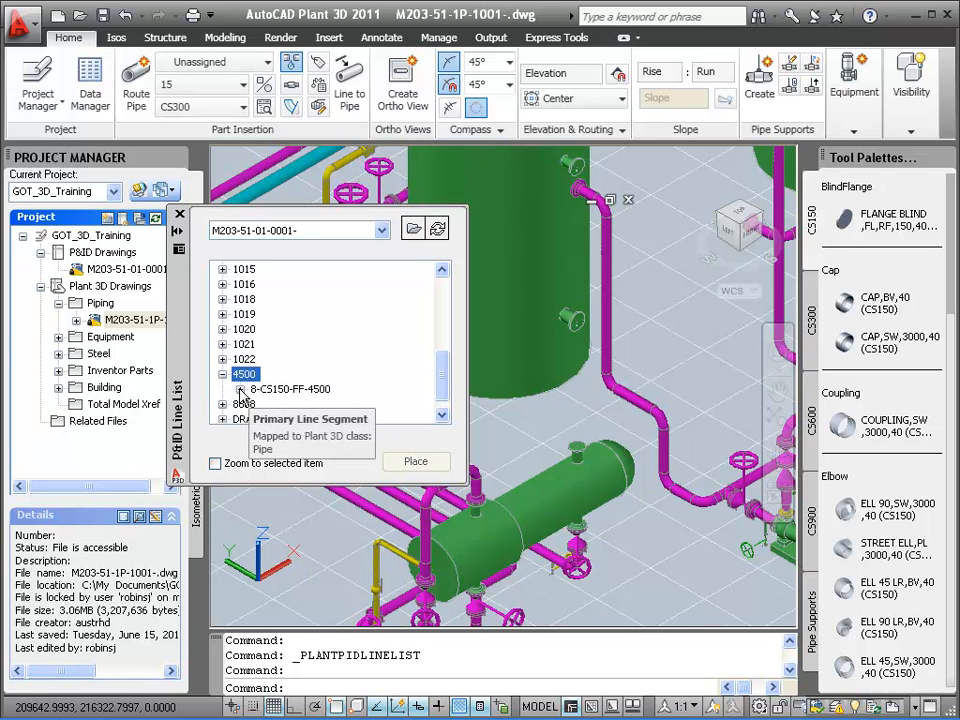
click(240, 389)
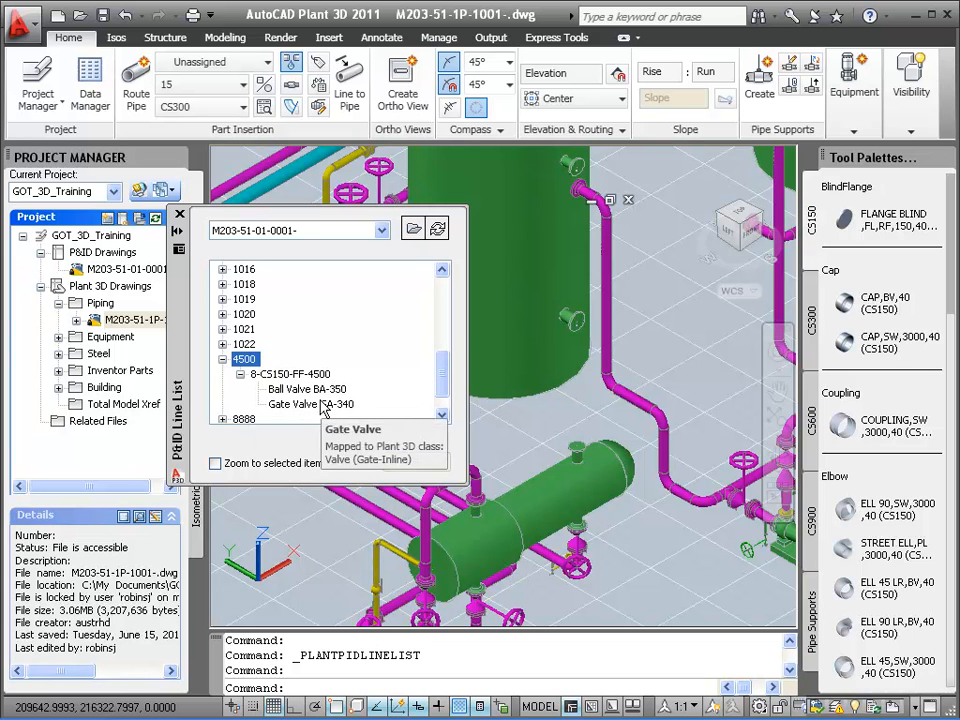
Dock the P&ID Line List beneath the Project Manager and cancel the started placement of line 8-CS150-FF-4500.
click(292, 376)
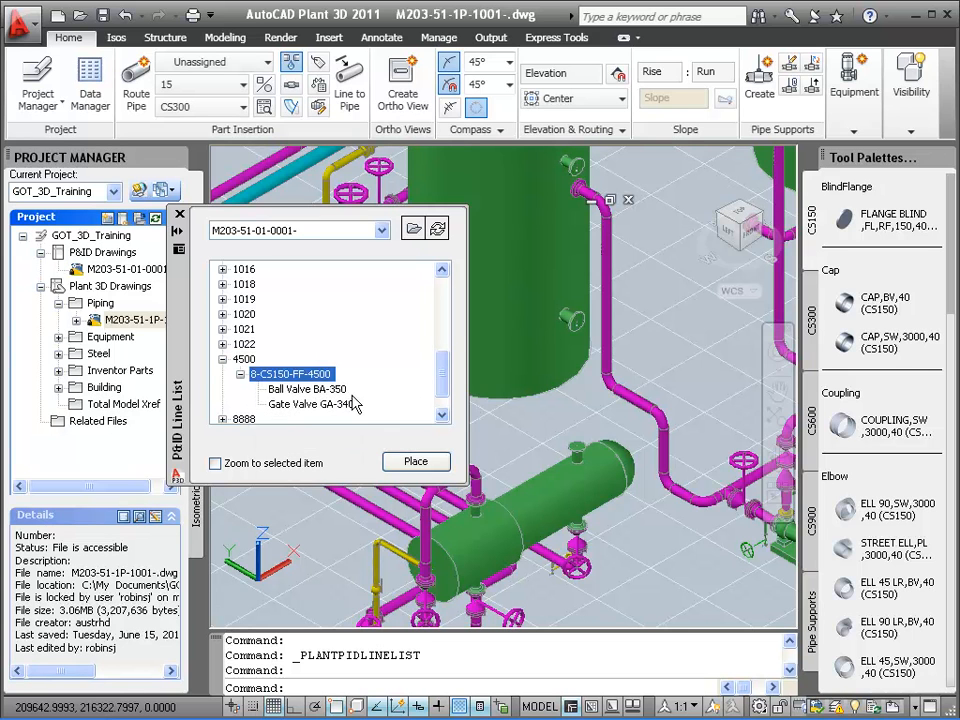
click(423, 468)
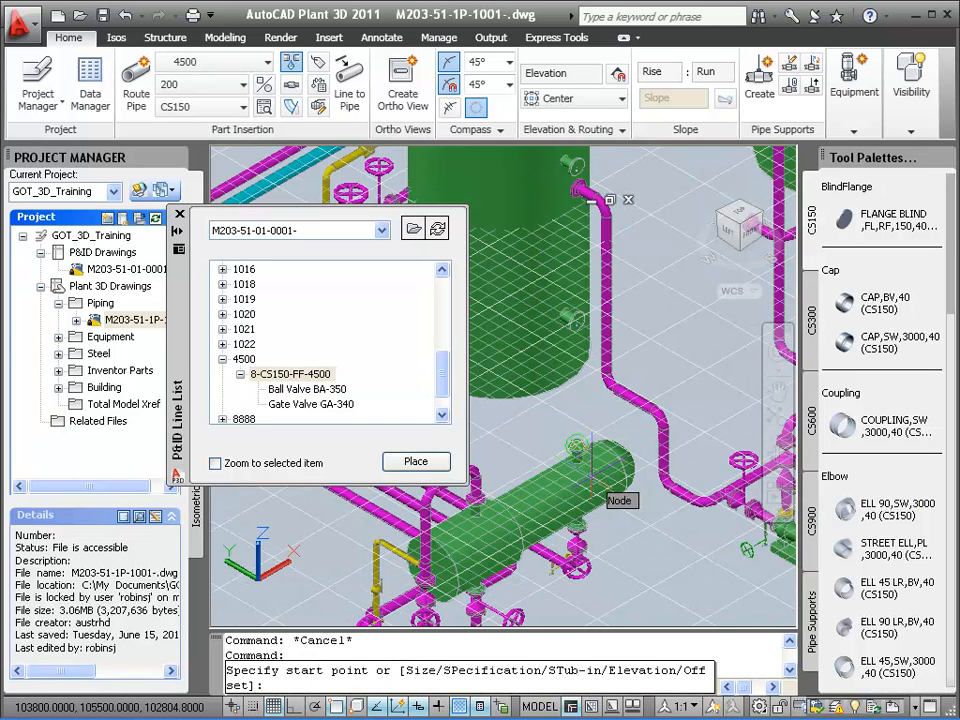
scroll(593, 478, up, 2)
scroll(593, 478, down, 3)
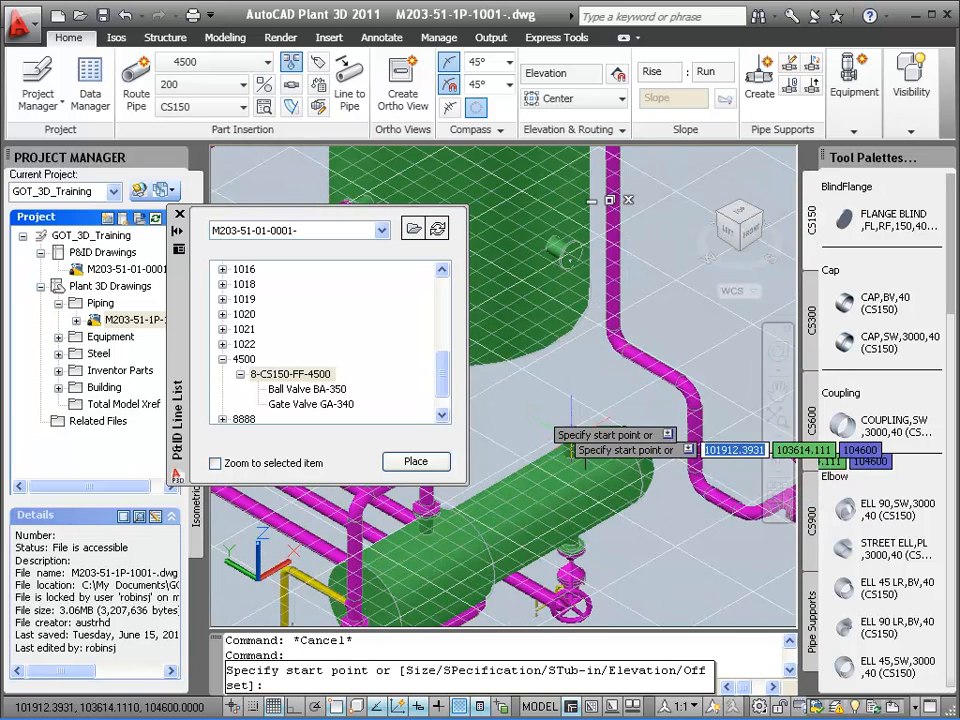
drag(180, 305, 50, 405)
key(Escape)
key(Escape)
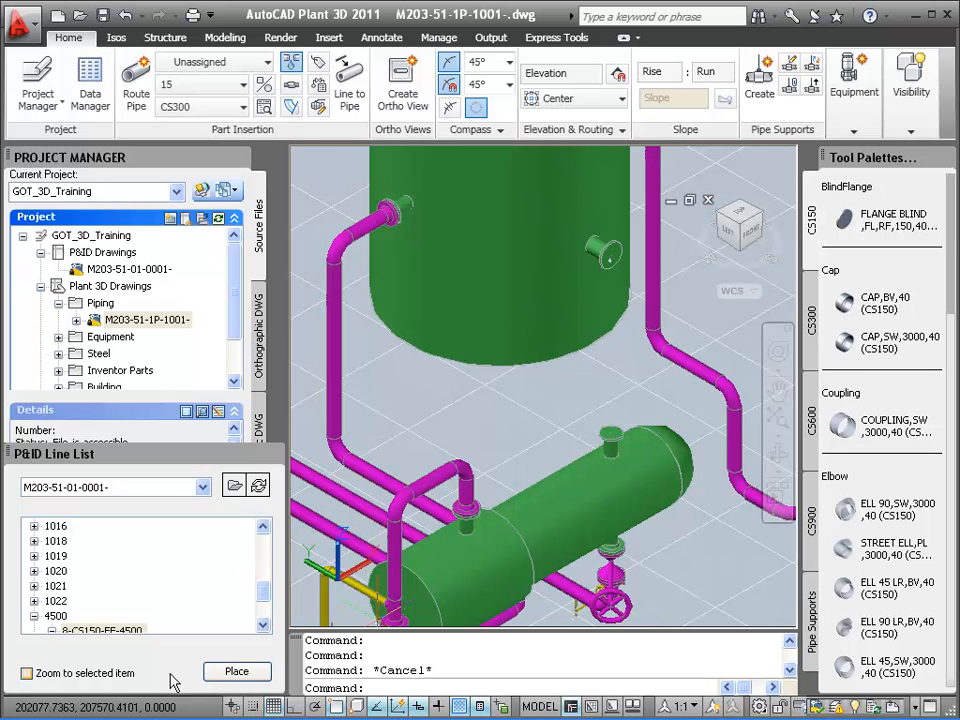
Place line 8-CS150-FF-4500 from the P&ID Line List, routing it from the horizontal vessel's open top nozzle to the column's upper side nozzle.
click(112, 630)
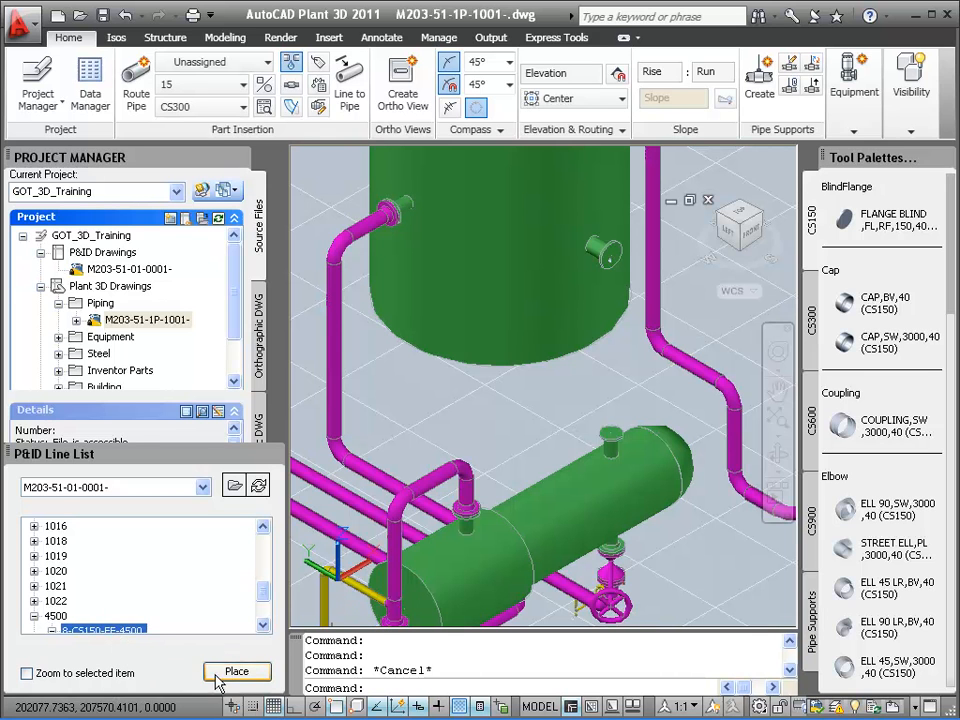
click(232, 671)
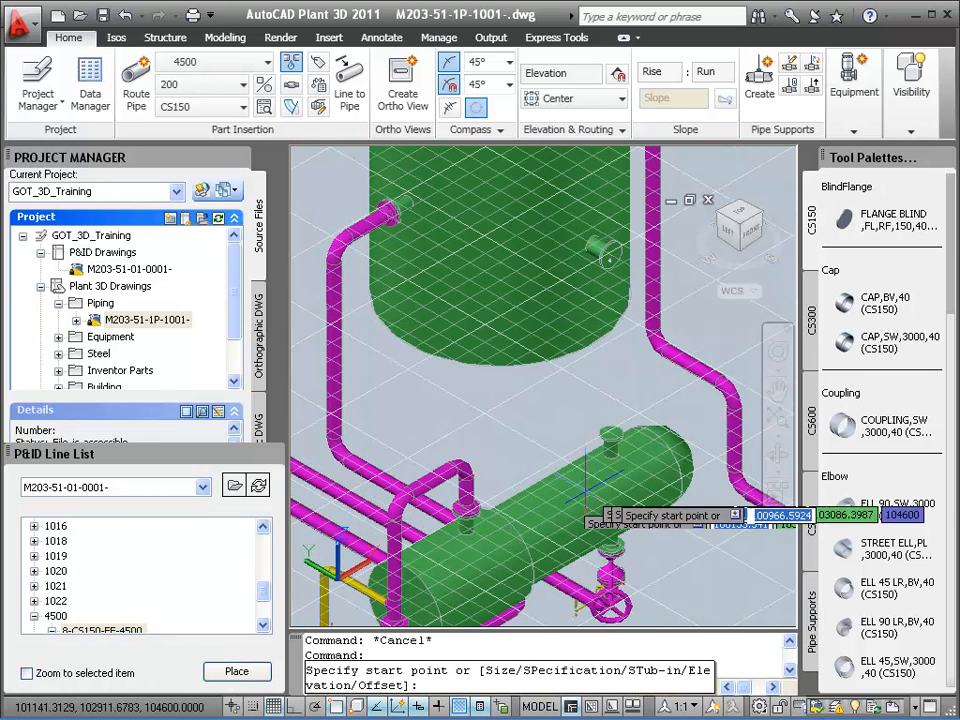
click(610, 437)
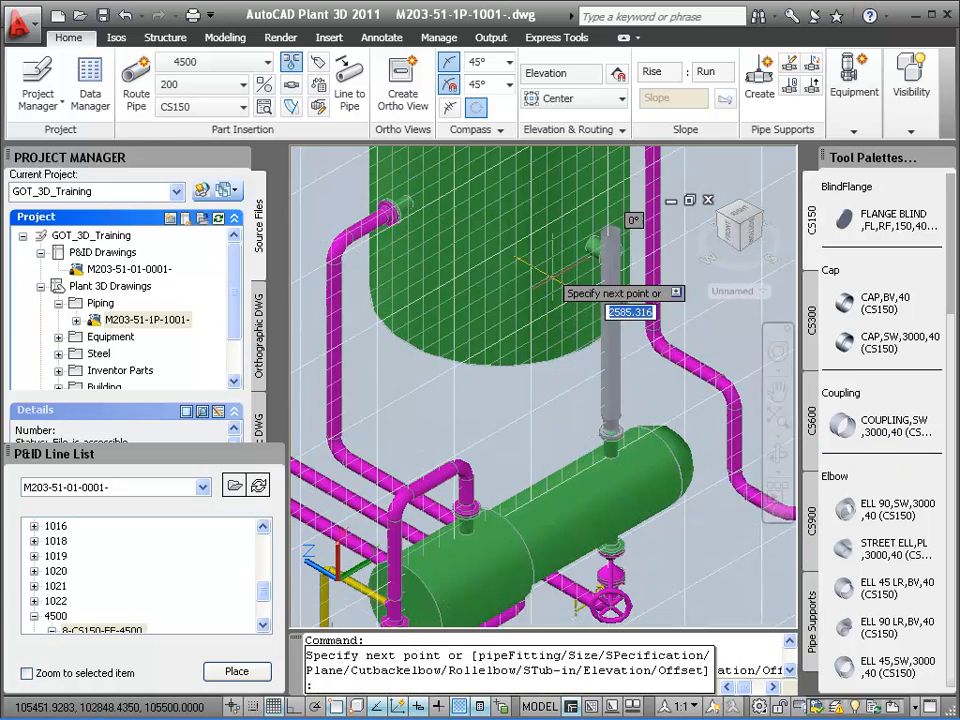
scroll(560, 250, down, 3)
scroll(457, 158, up, 5)
click(456, 230)
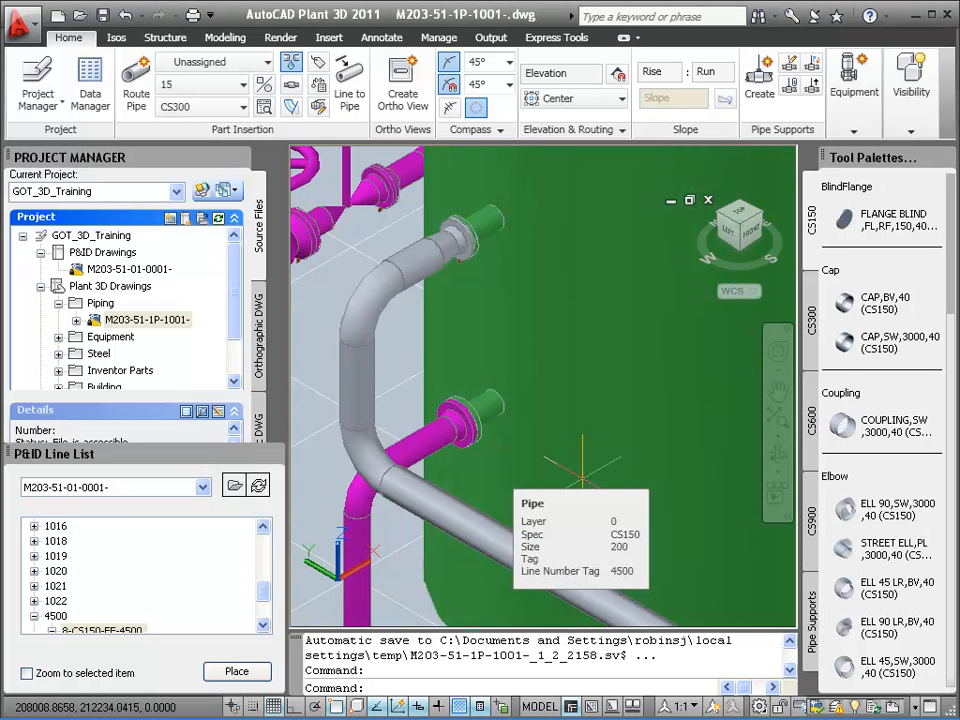
Place Ball Valve BA-350 from the P&ID Line List on the new pipe's long horizontal run near the column-side elbow, at rotation angle 0.
scroll(518, 388, down, 5)
middle_drag(518, 388, 517, 385)
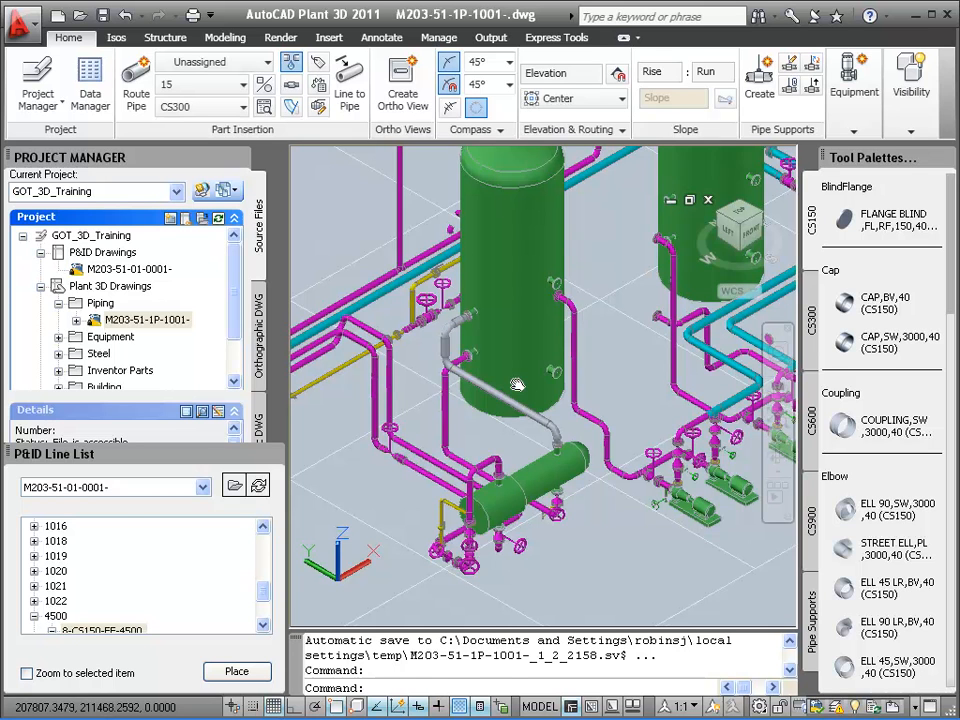
middle_drag(516, 385, 516, 406)
scroll(516, 400, up, 2)
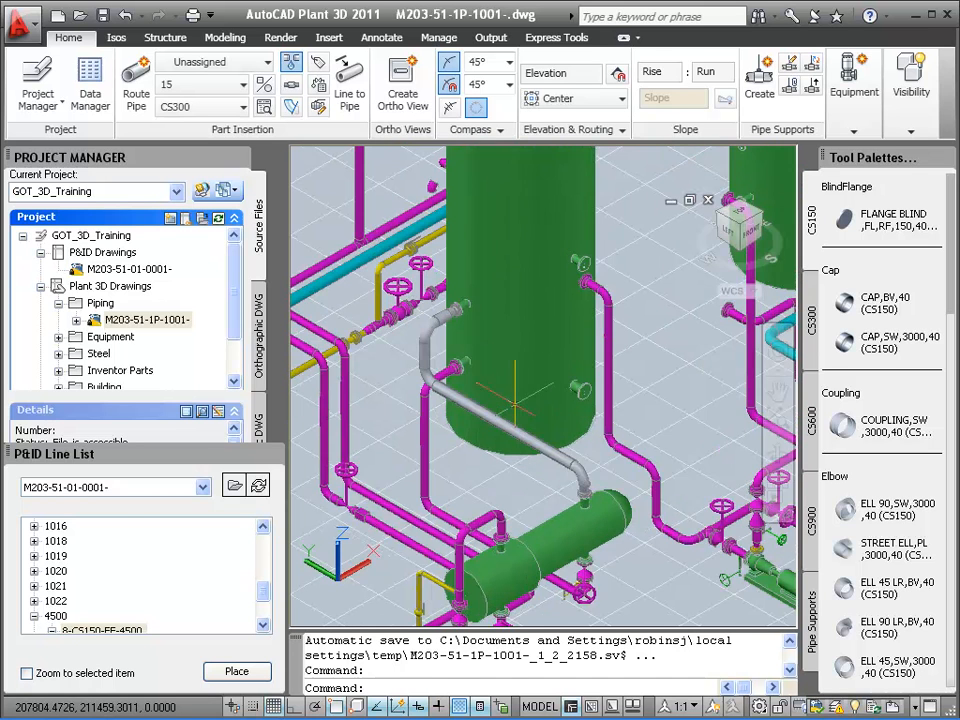
click(263, 625)
click(263, 625)
click(263, 625)
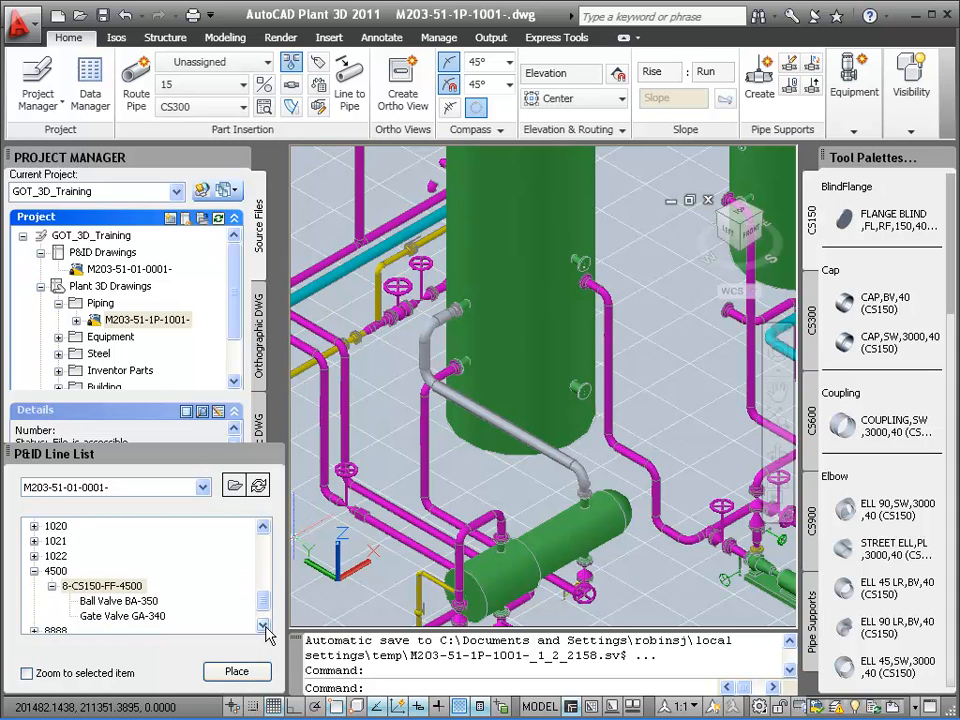
click(125, 603)
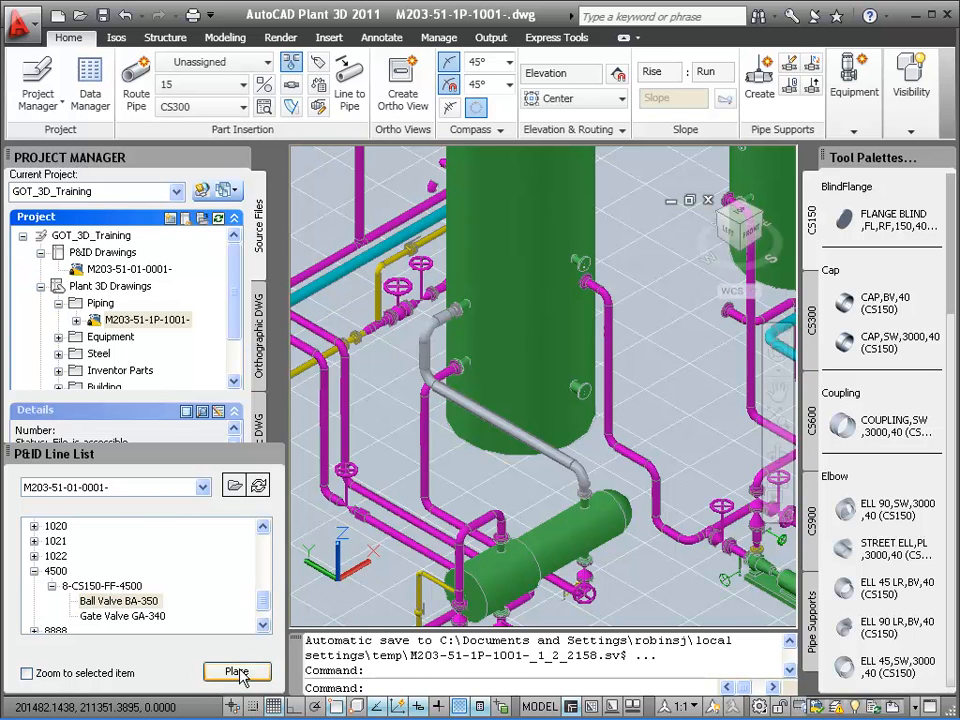
click(237, 672)
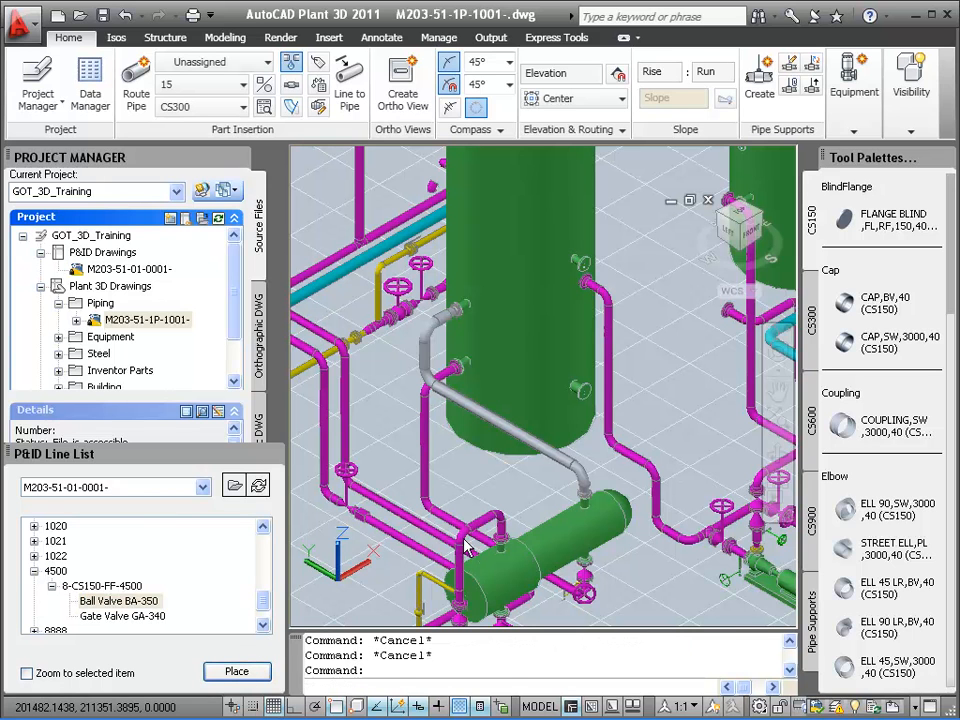
click(457, 399)
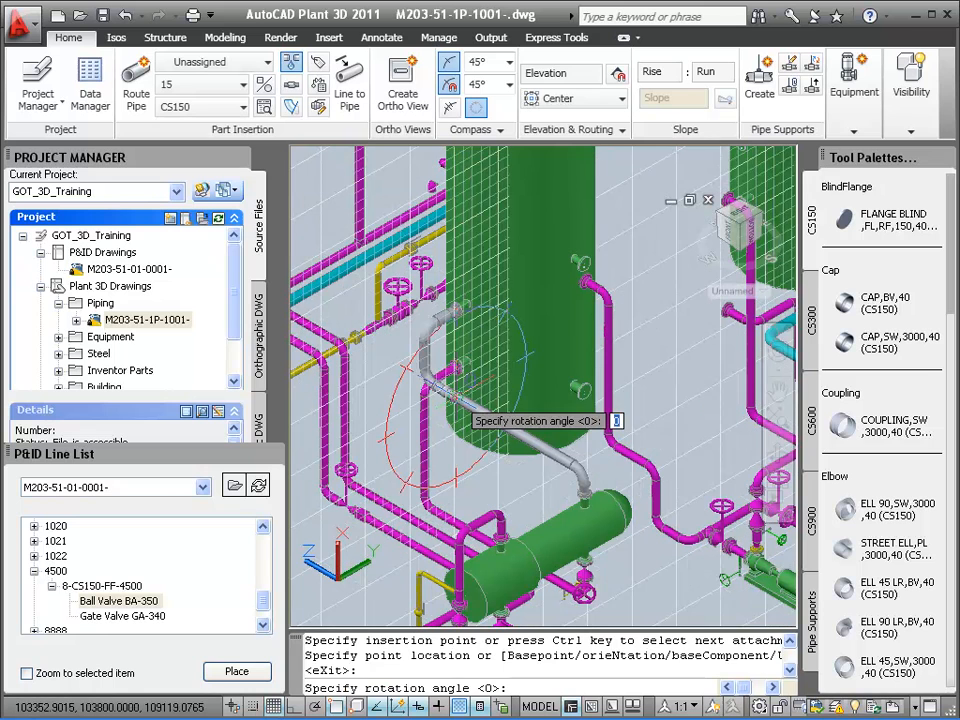
key(Return)
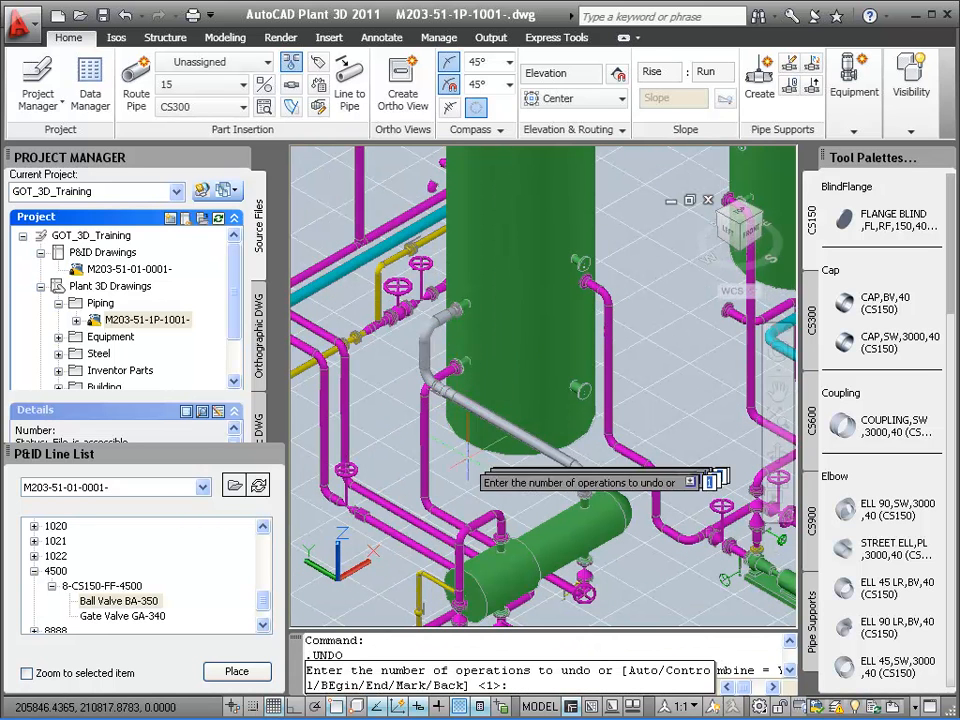
Place Gate Valve GA-340 from the P&ID Line List midway along the new pipe's horizontal run, at rotation angle 0.
click(141, 617)
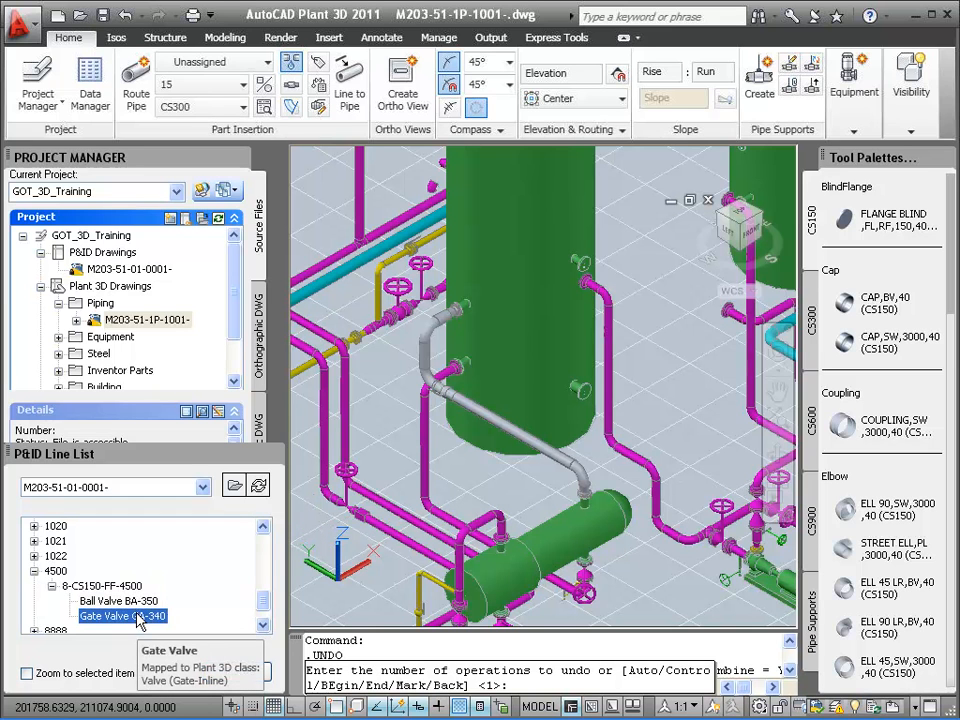
click(237, 672)
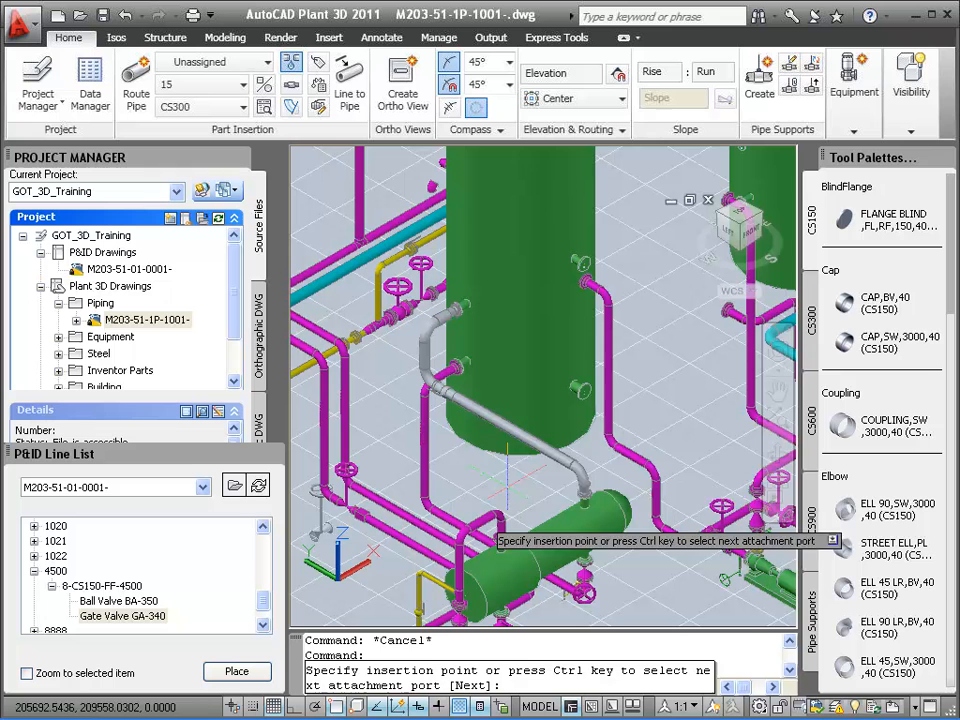
click(520, 437)
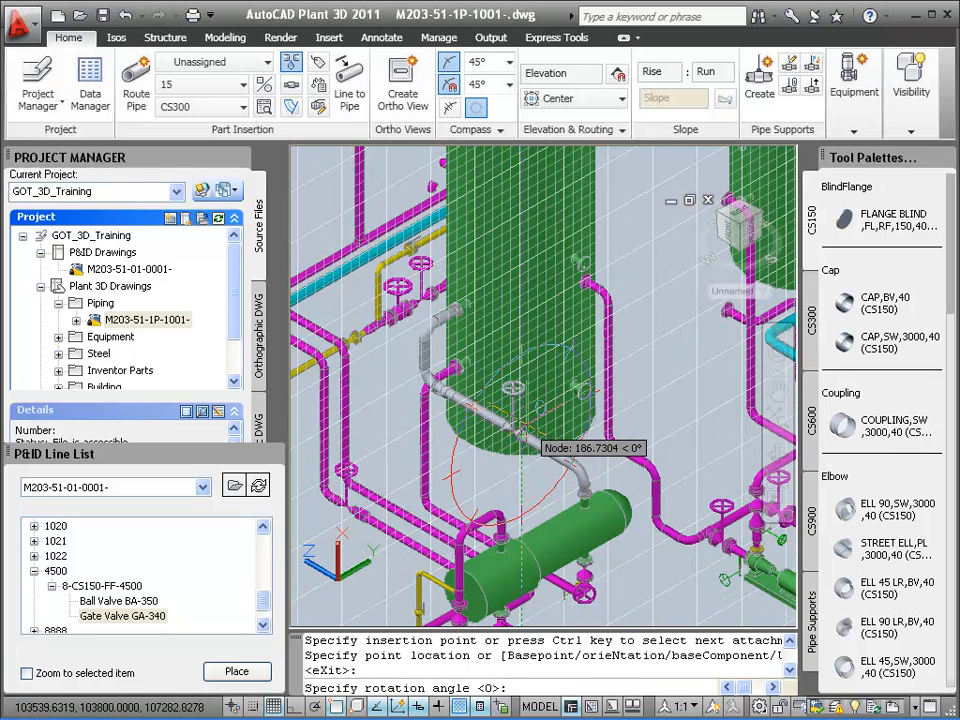
key(Return)
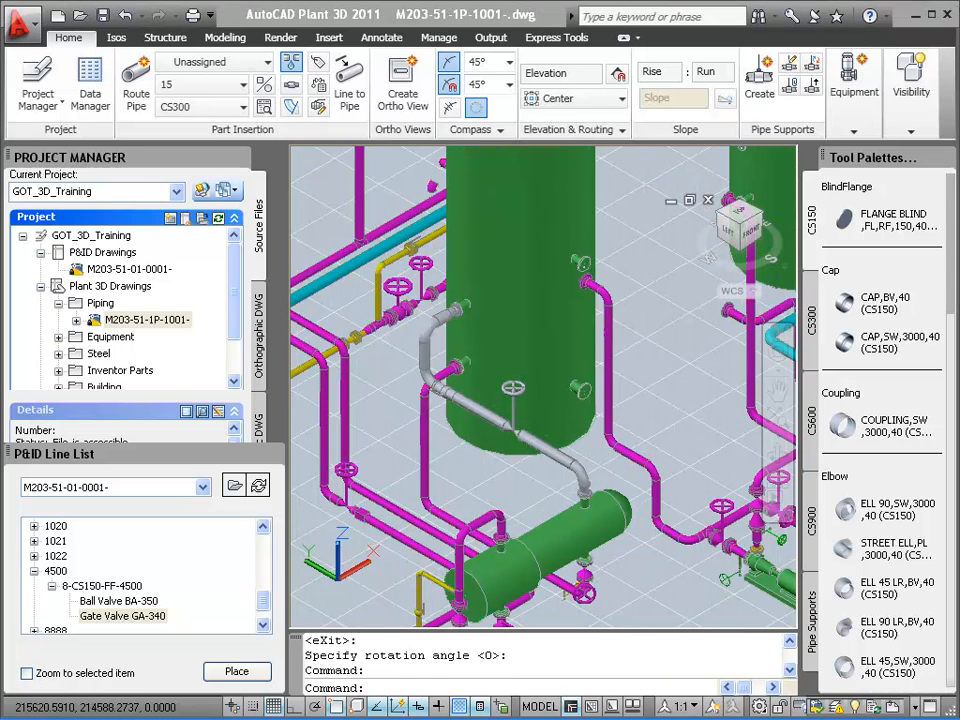
key(Escape)
key(Escape)
Check the tag and line number properties of the placed ball valve and gate valve in the model.
mouse_move(442, 389)
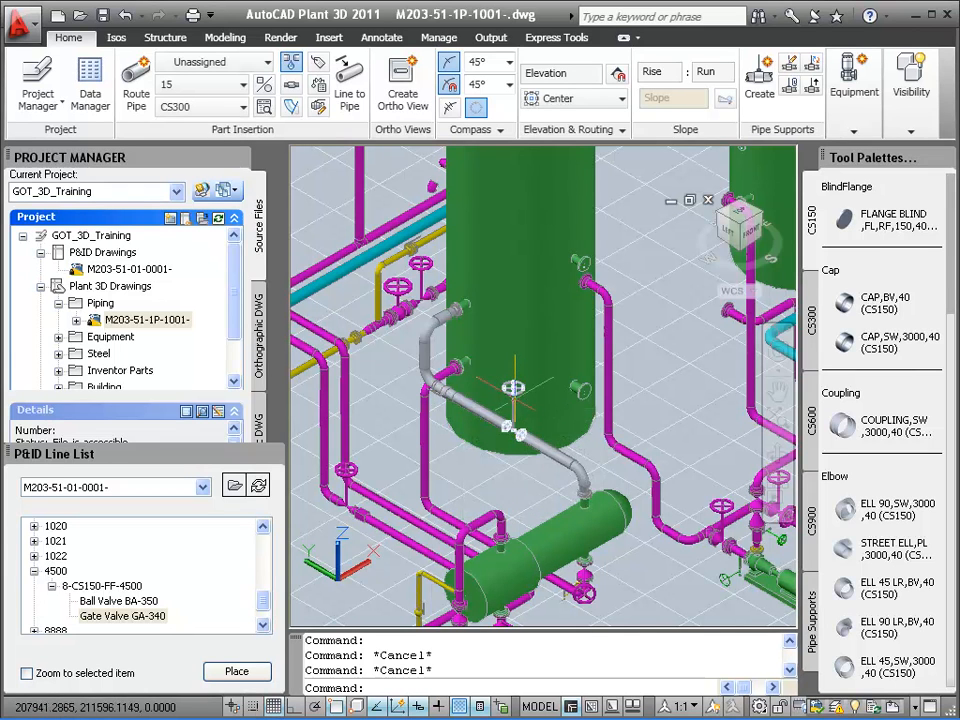
mouse_move(512, 387)
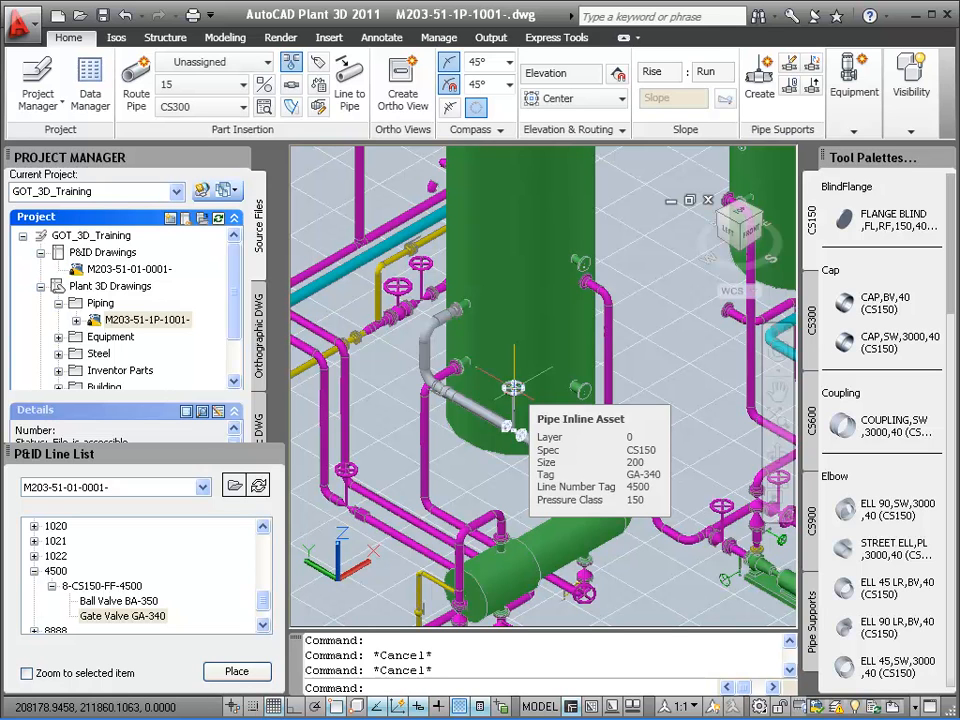
click(512, 387)
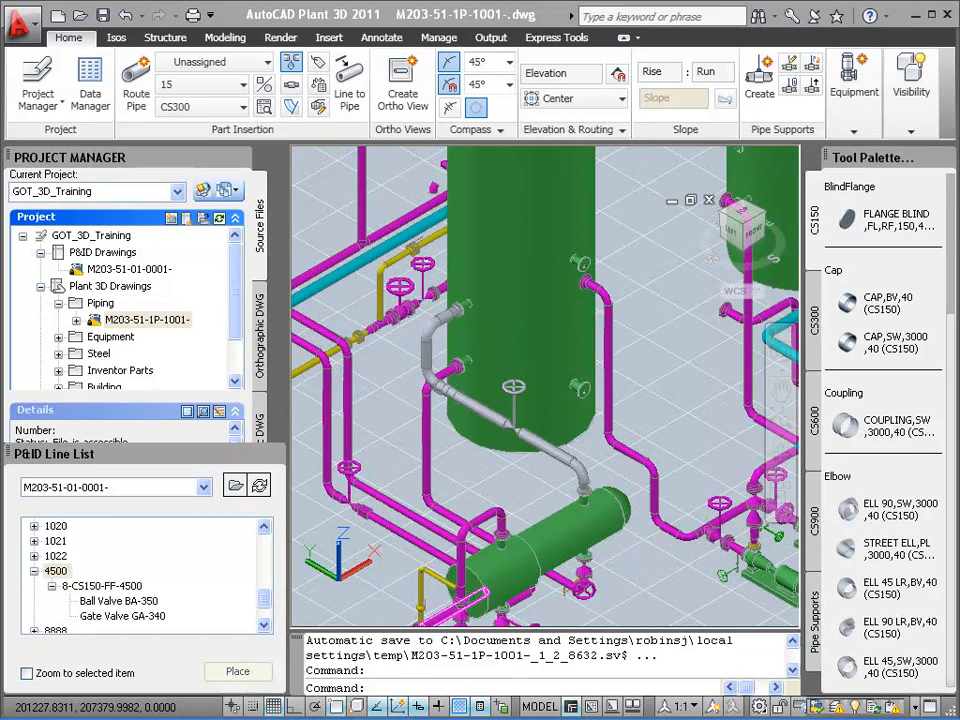
Open the validation settings of project GOT_3D_Training and review the checks for P&ID objects and base AutoCAD objects.
right_click(87, 240)
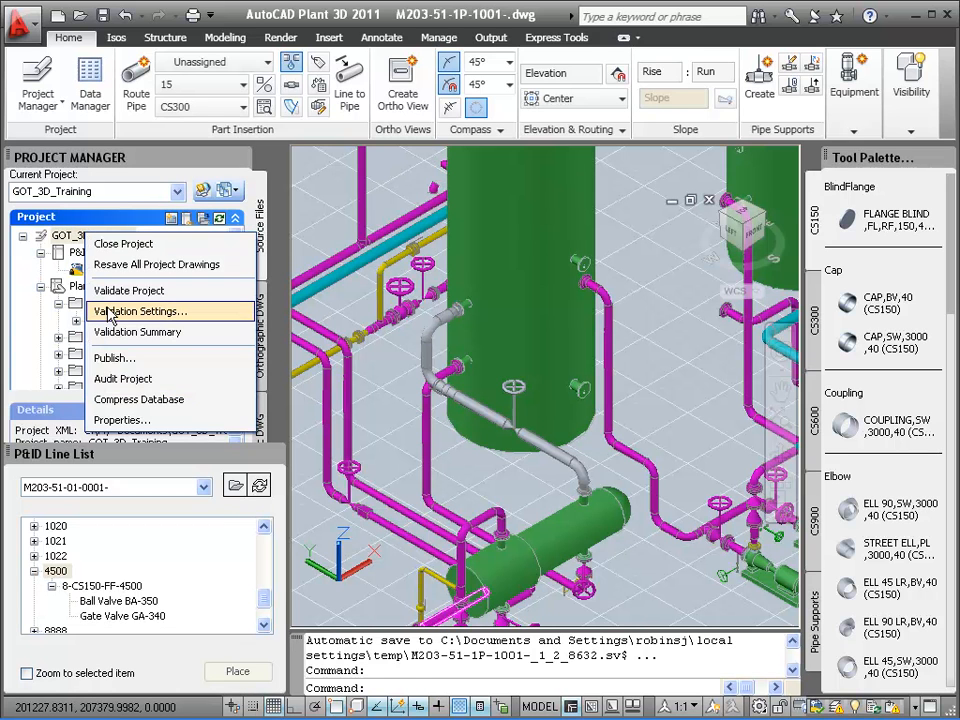
click(110, 312)
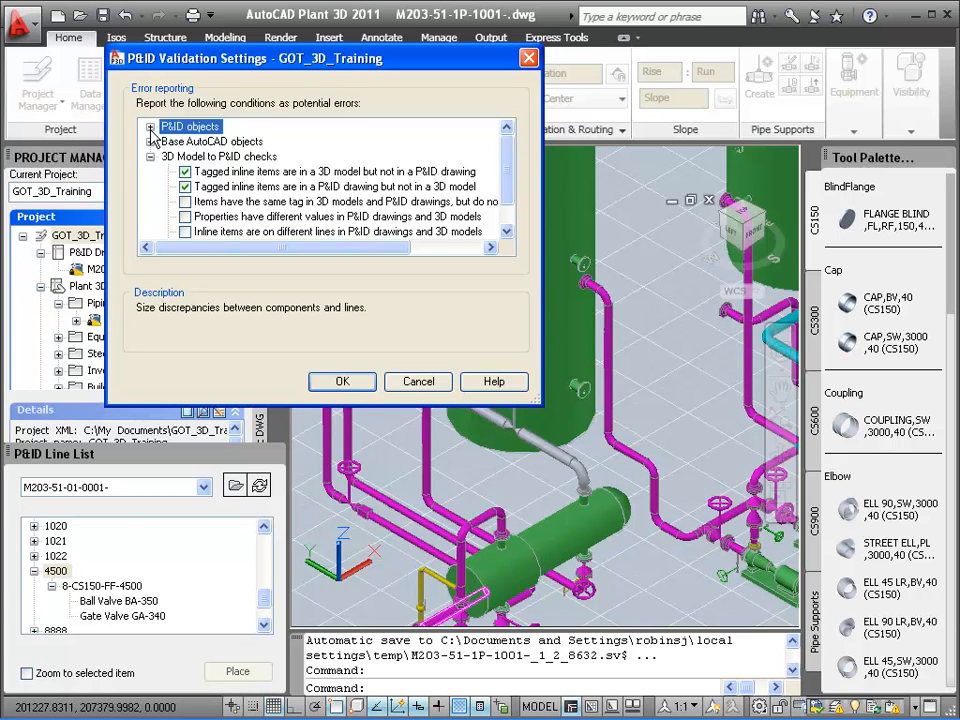
click(150, 127)
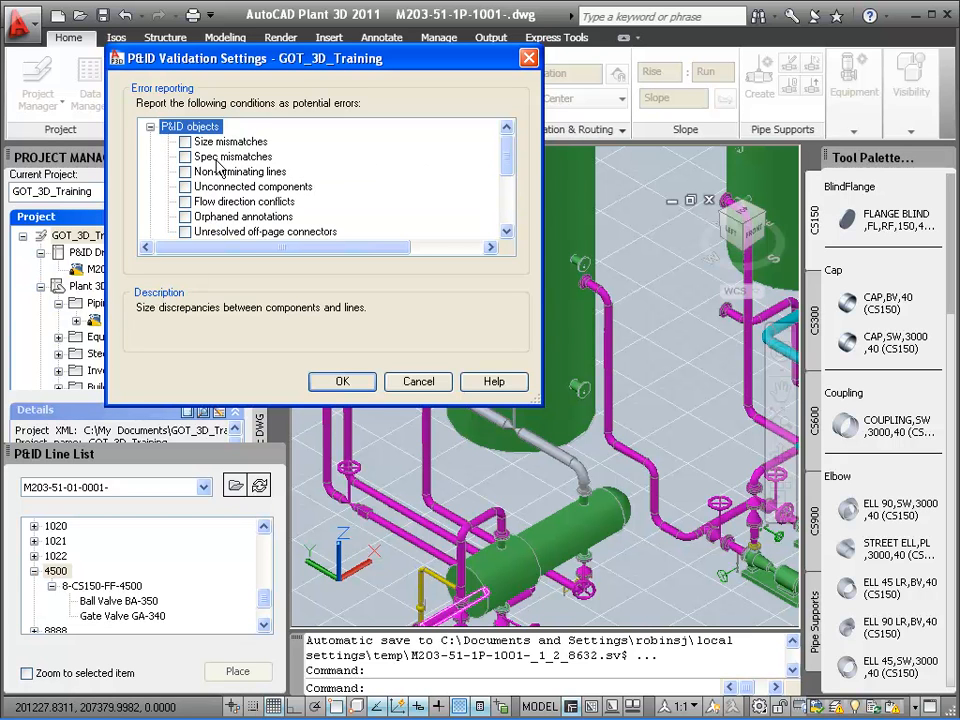
click(150, 127)
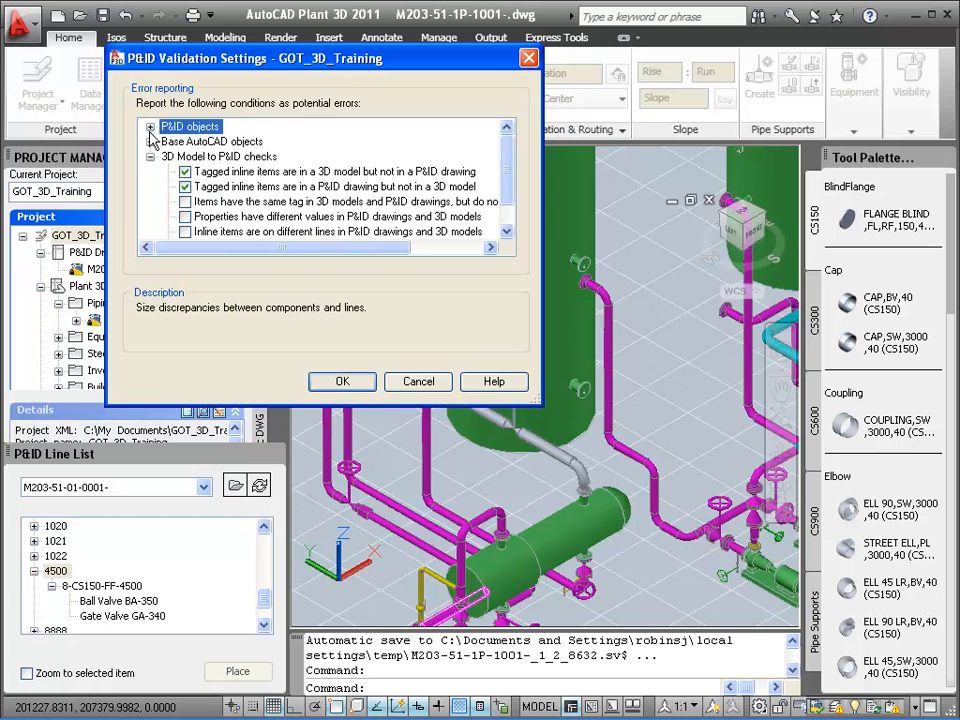
click(150, 142)
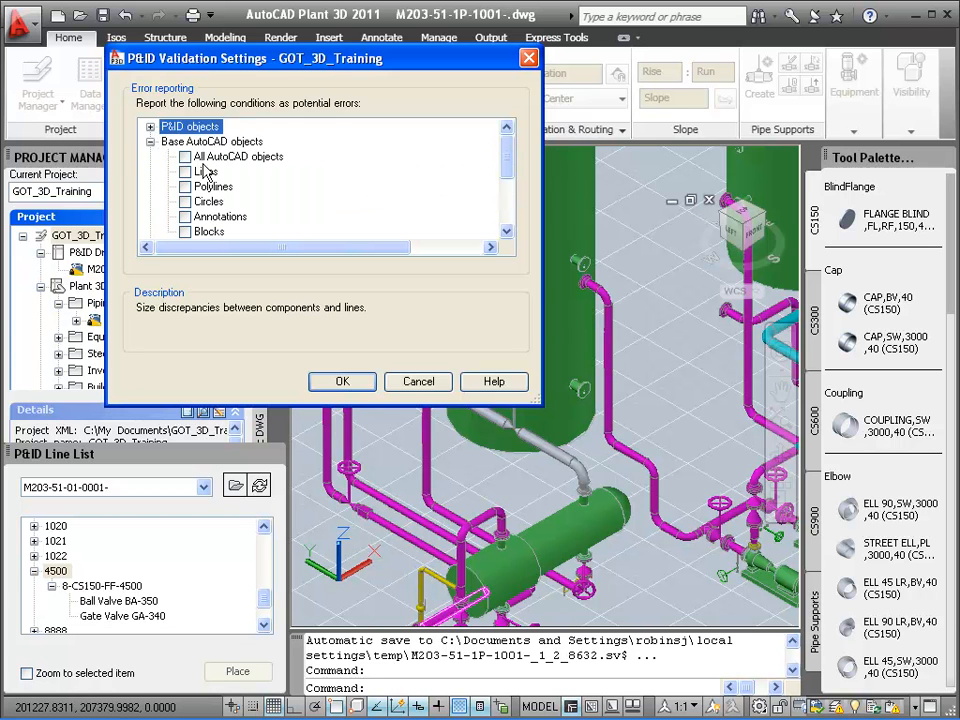
click(150, 142)
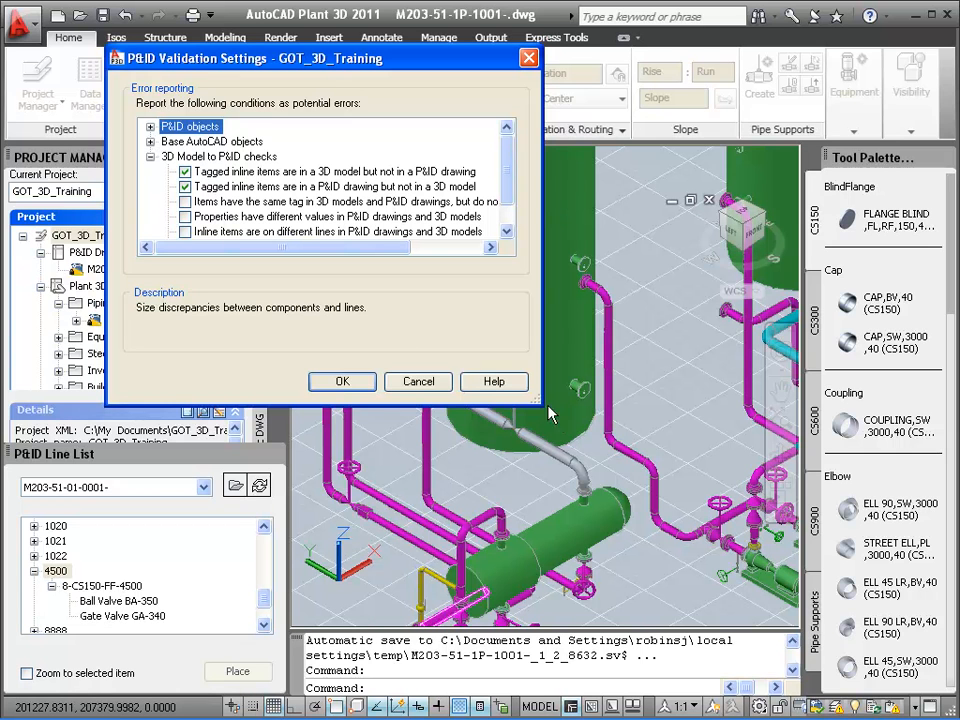
Turn off the check for tagged inline items in a P&ID drawing but not in a 3D model, and accept the validation settings.
drag(540, 405, 641, 458)
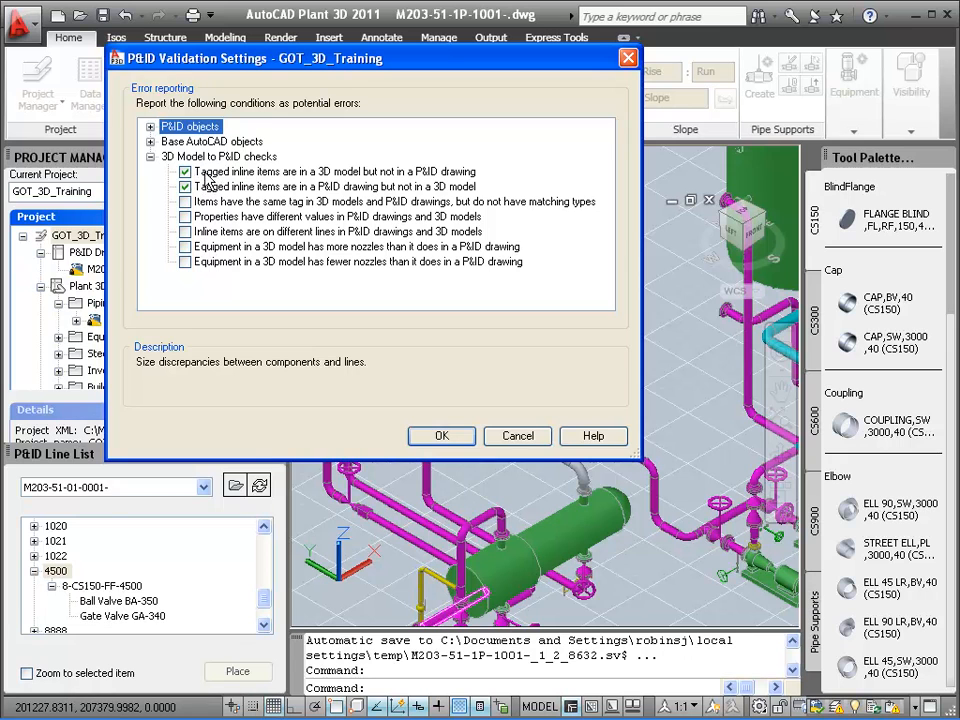
click(185, 187)
click(442, 436)
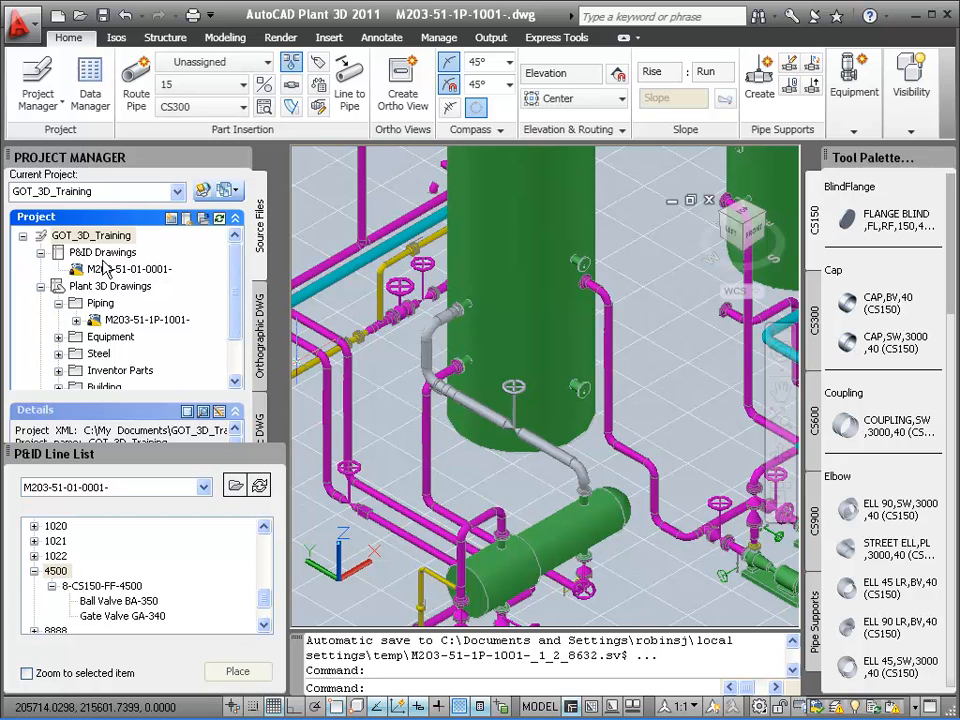
Validate project GOT_3D_Training, check which drawings the validation summary lists, and close the summary.
right_click(90, 236)
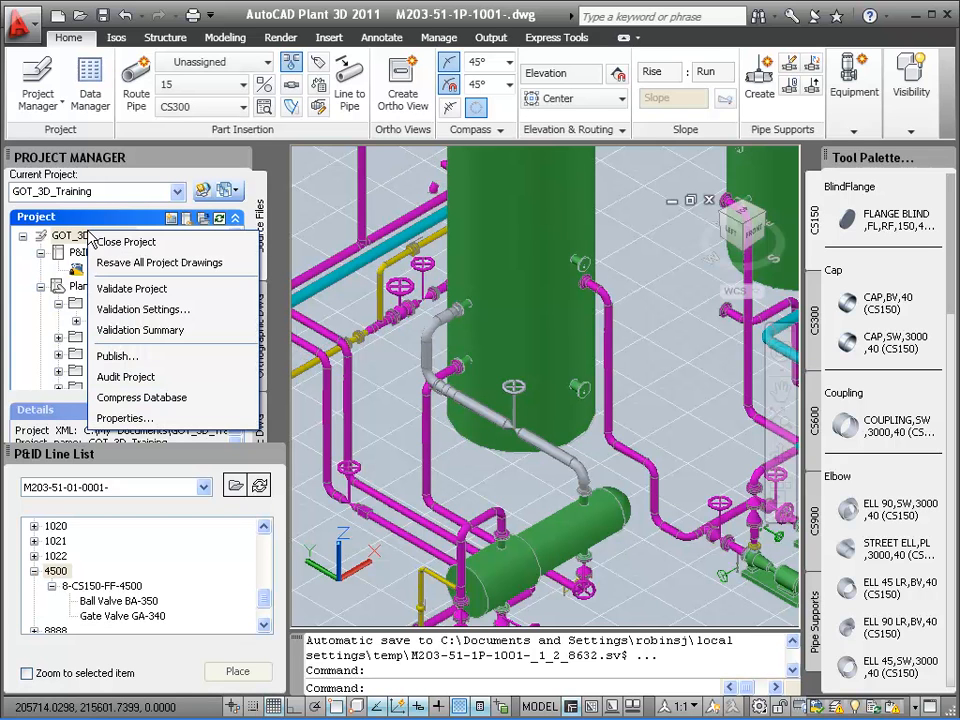
click(111, 290)
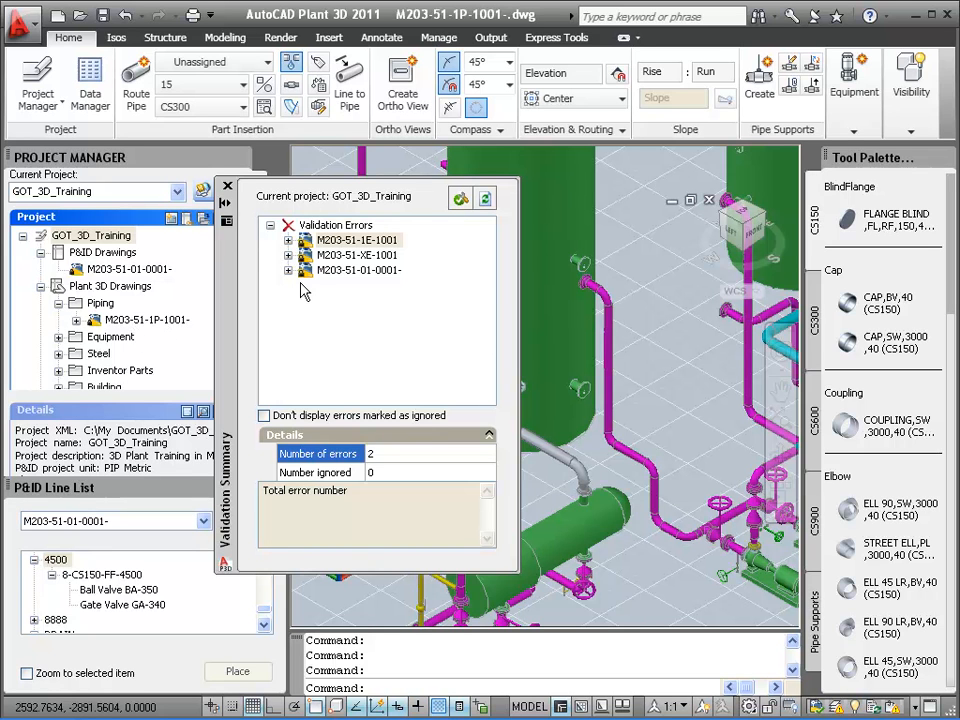
click(227, 186)
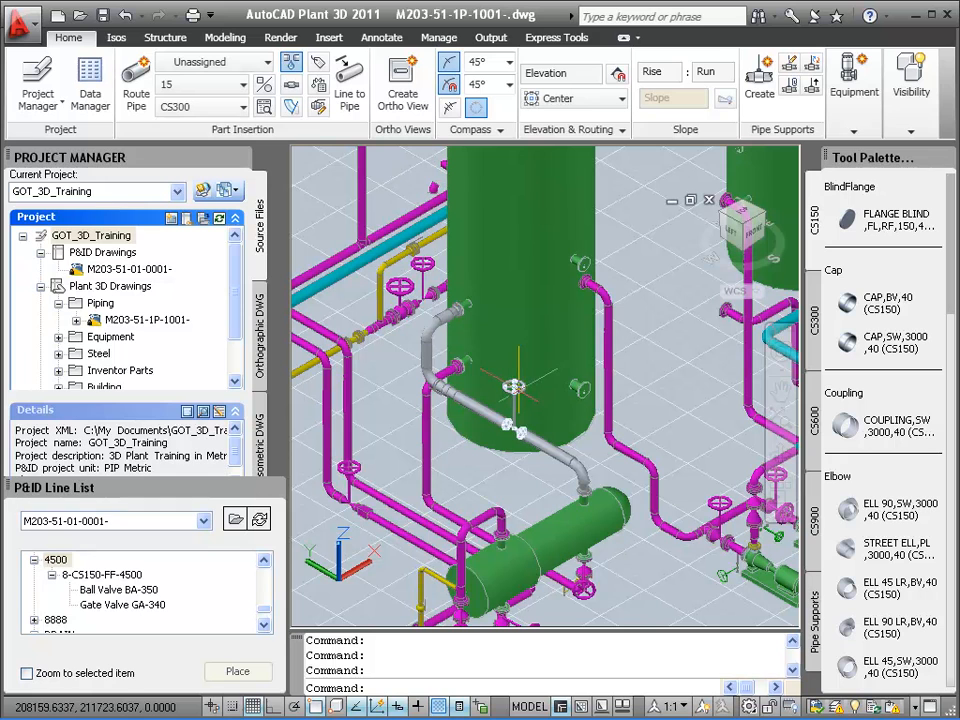
Assign tag number 999 with code GA to the gate valve on the new pipe and save the drawing.
mouse_move(513, 386)
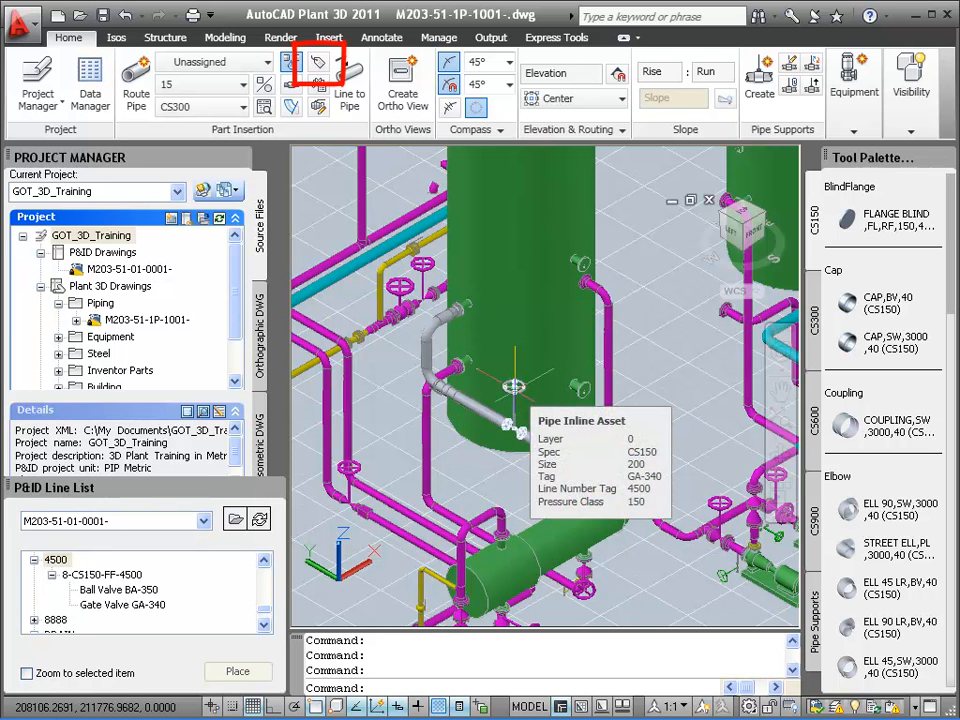
click(320, 70)
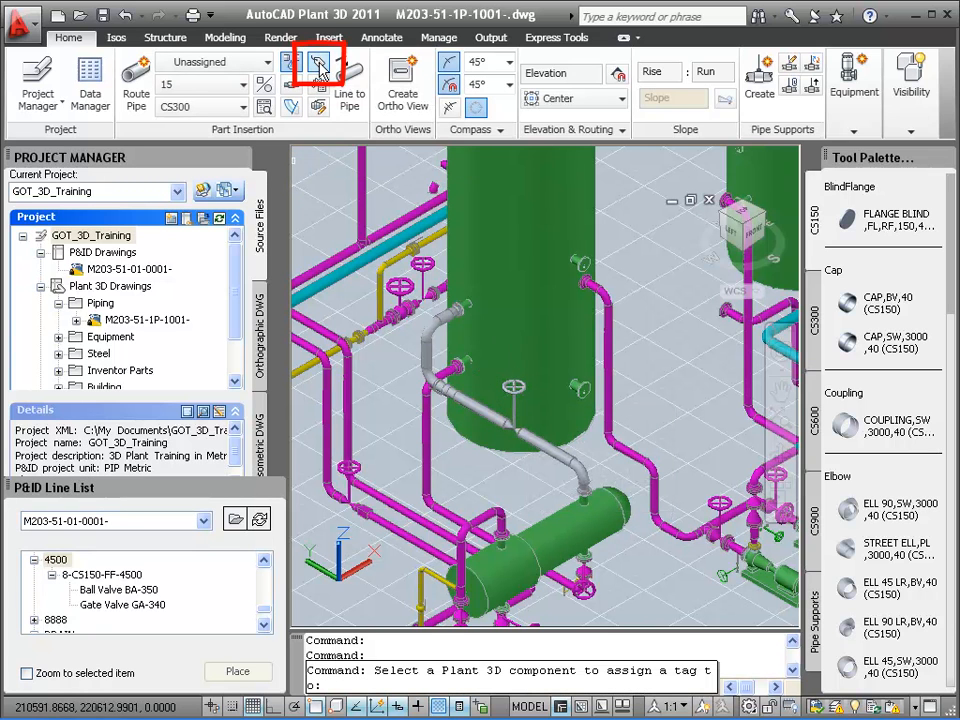
click(513, 412)
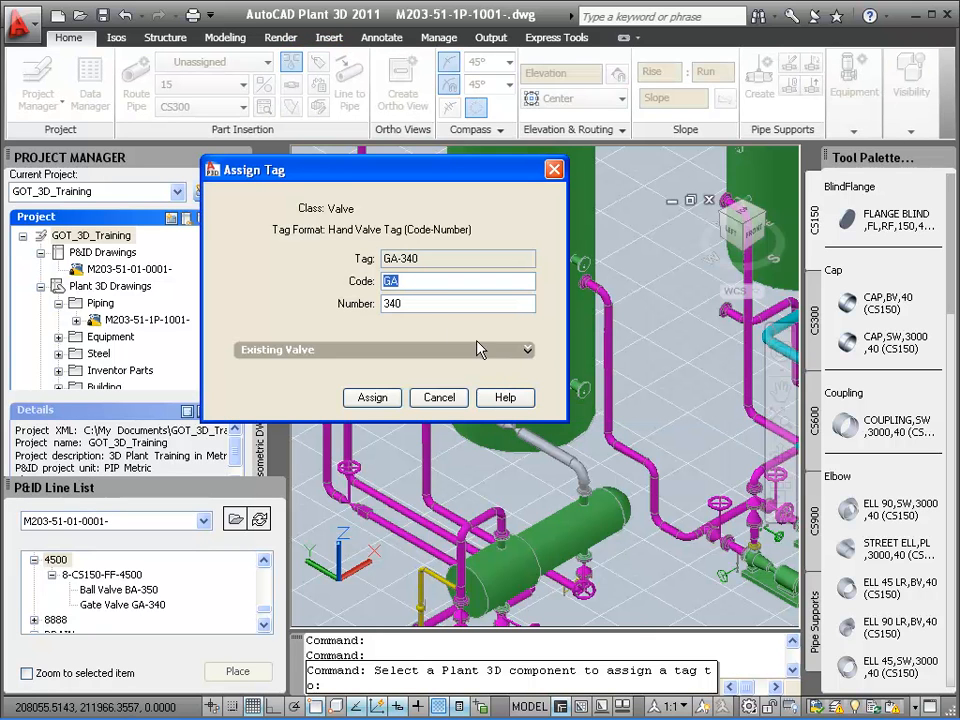
double_click(403, 304)
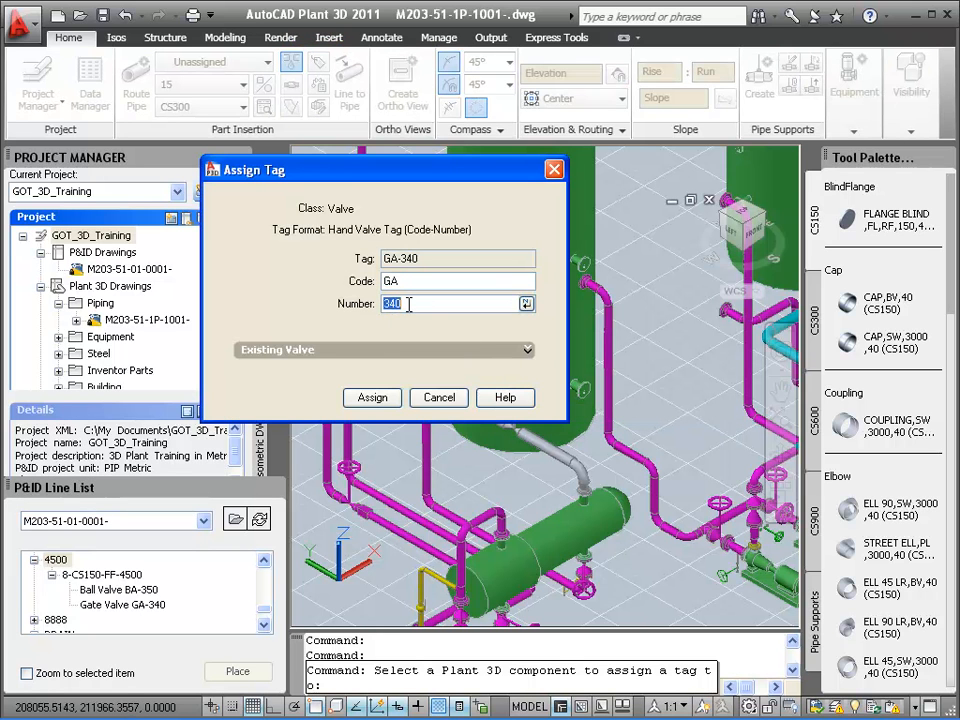
text(999)
click(380, 400)
click(103, 16)
Validate the project again, examine the GA-999 entry under unmatched model inline fittings of M203-51-1P-1001-, and close the summary.
right_click(100, 242)
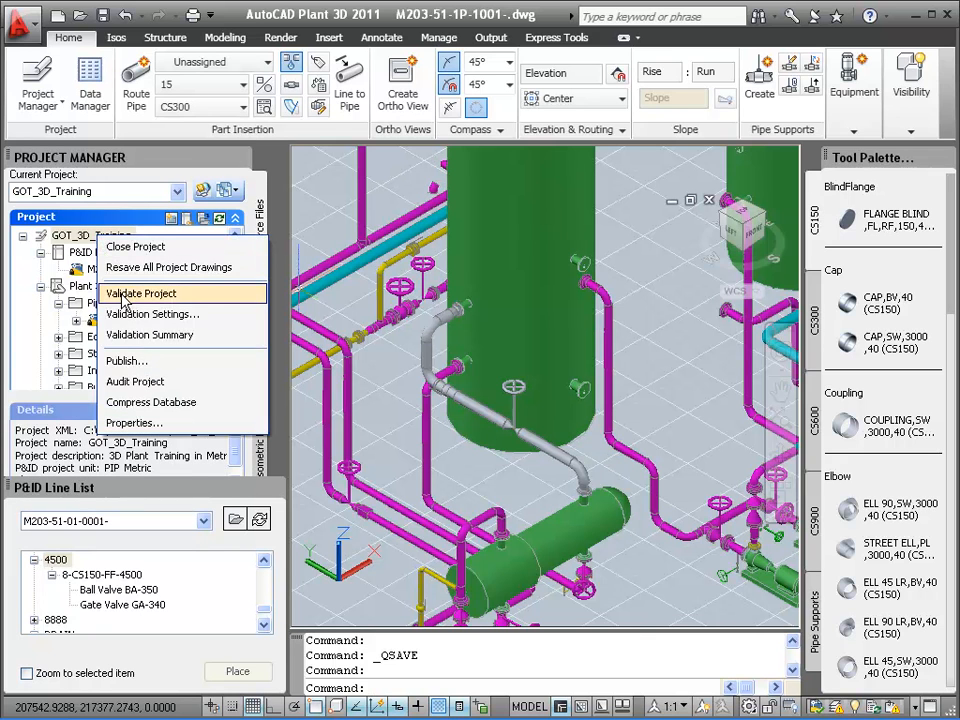
click(123, 297)
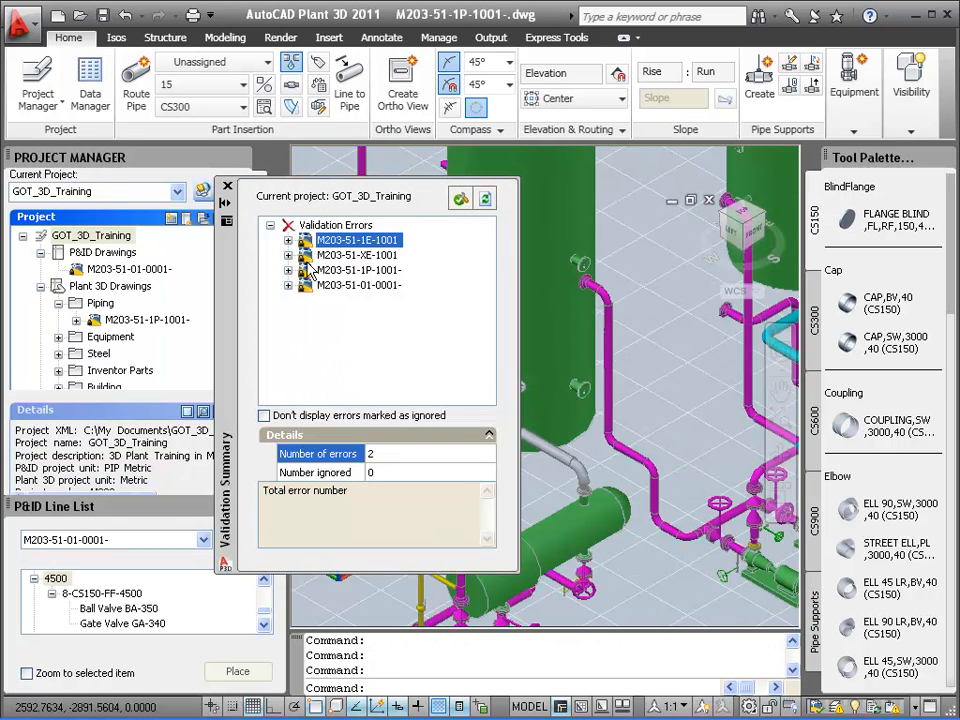
click(289, 270)
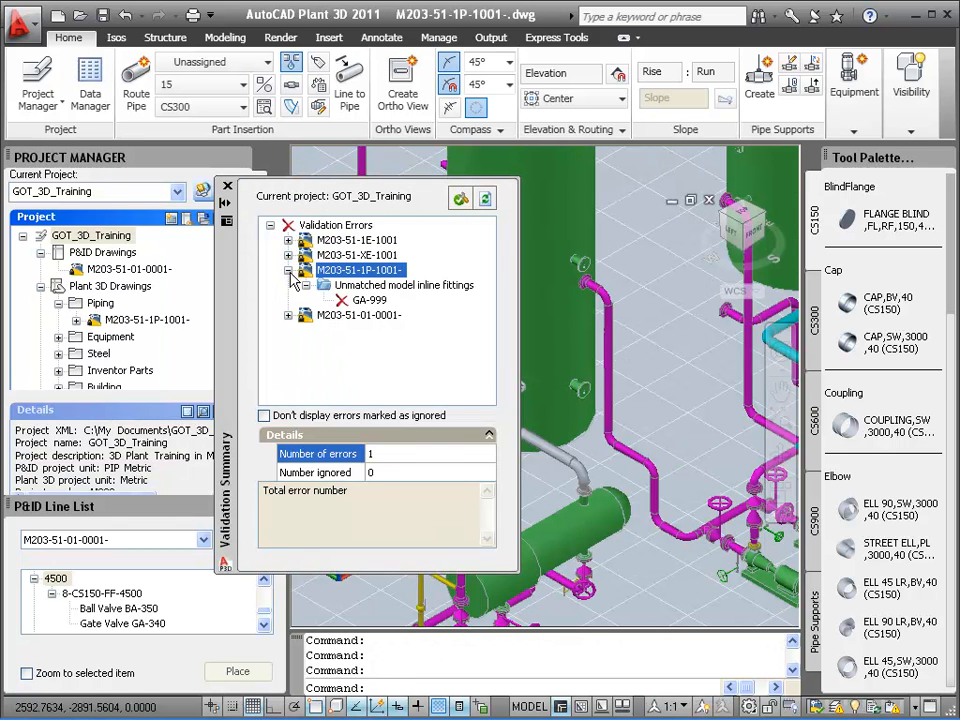
click(364, 301)
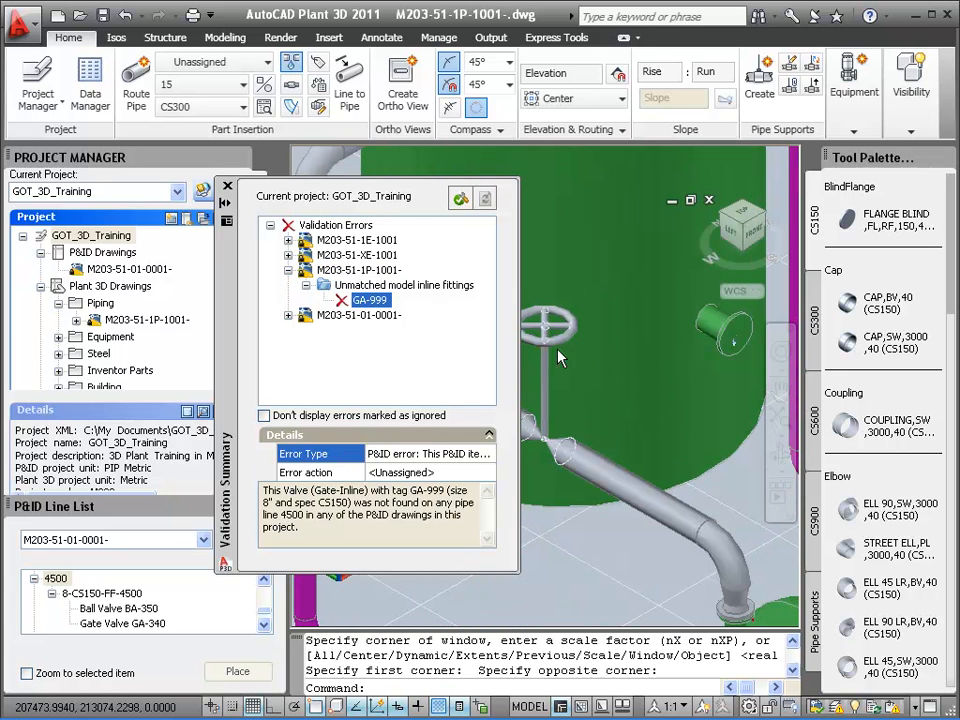
mouse_move(553, 338)
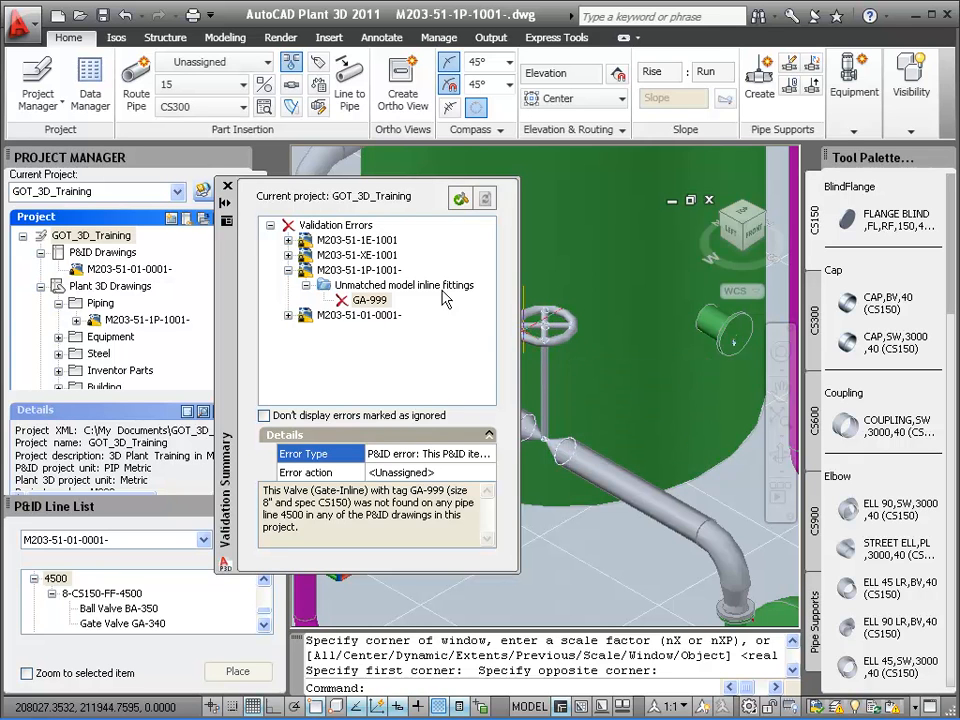
click(227, 188)
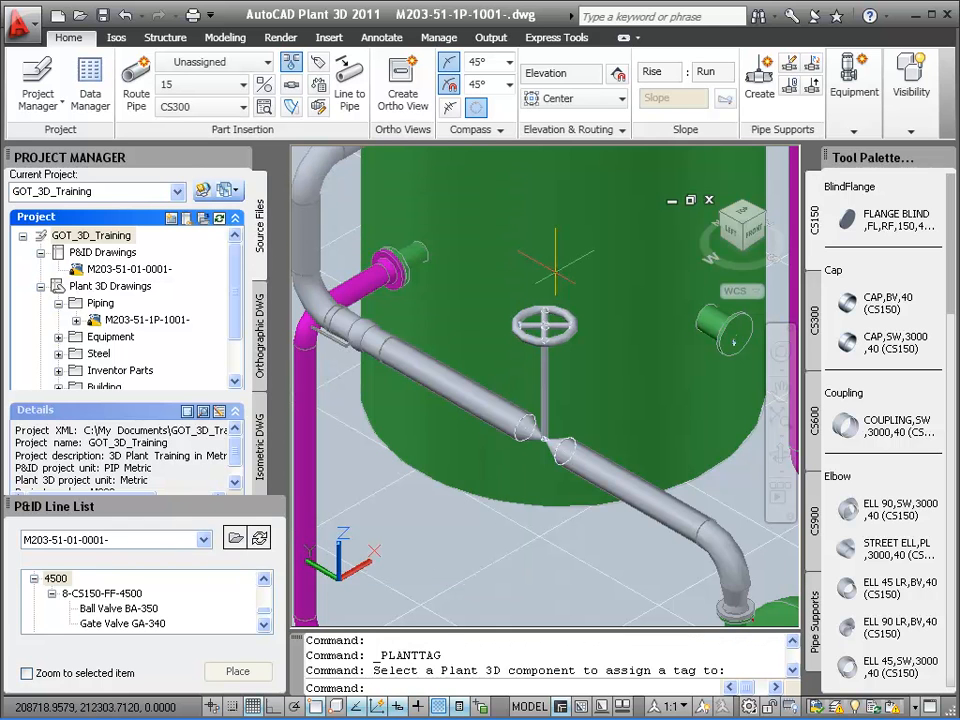